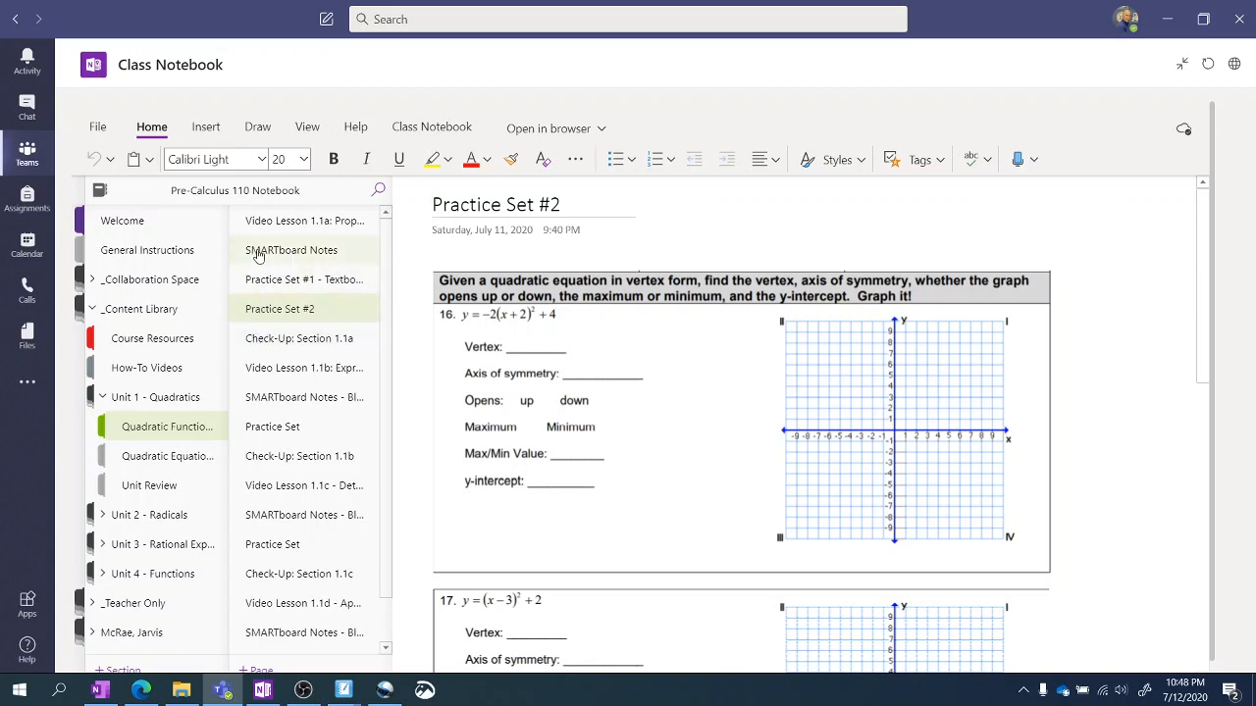
# Review the Check-Up: Section 1.1a page, then the solving-quadratics, Unit Review and quadratic functions sections of Unit 1 - Quadratics.
pyautogui.click(258, 347)
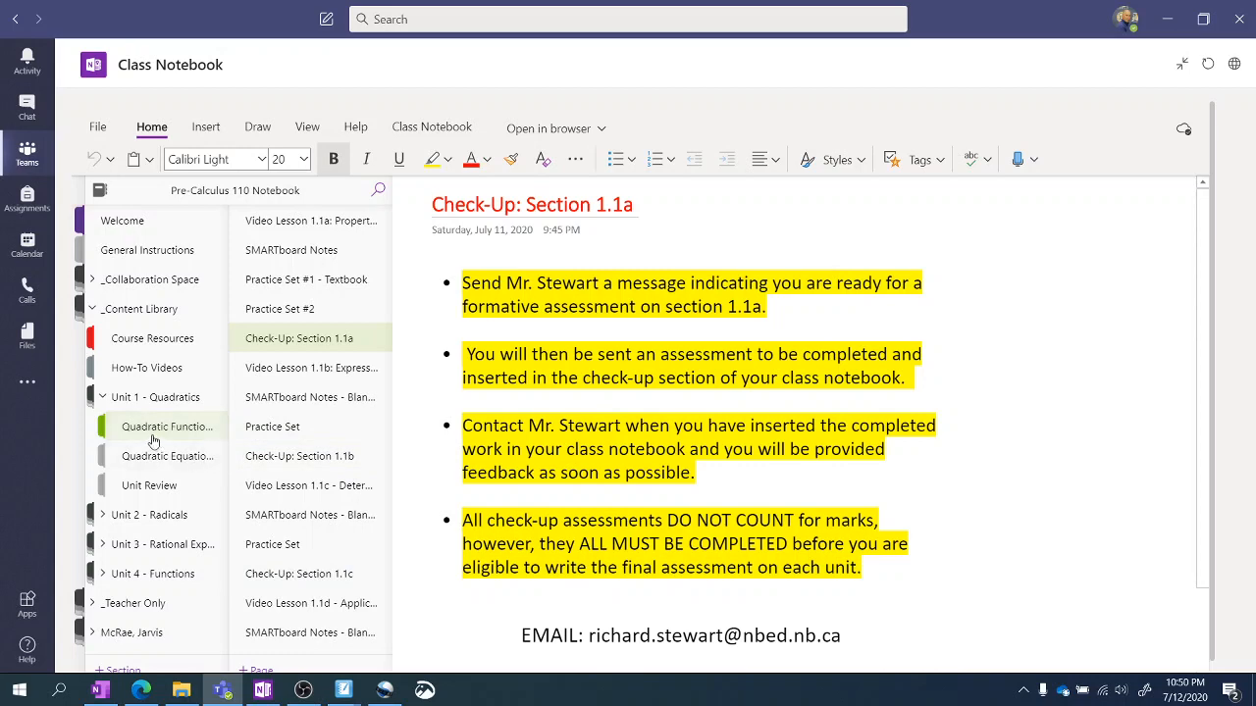
pyautogui.click(120, 462)
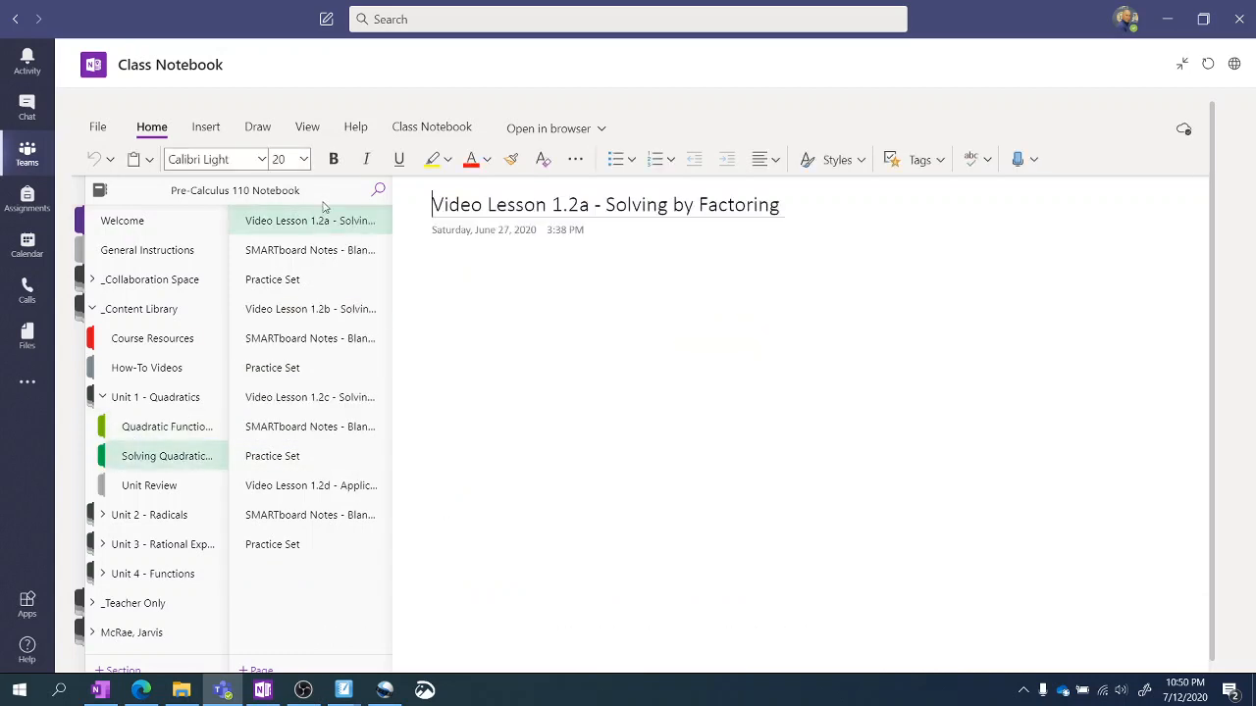
pyautogui.click(136, 488)
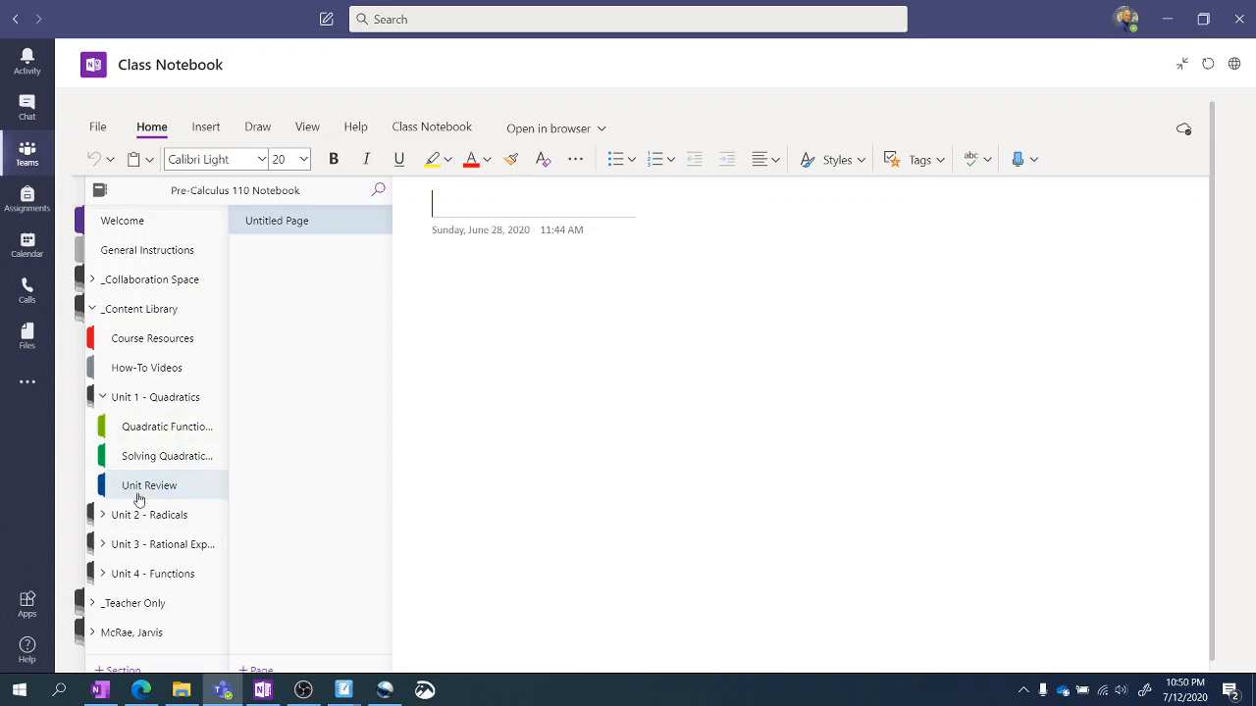
pyautogui.click(128, 479)
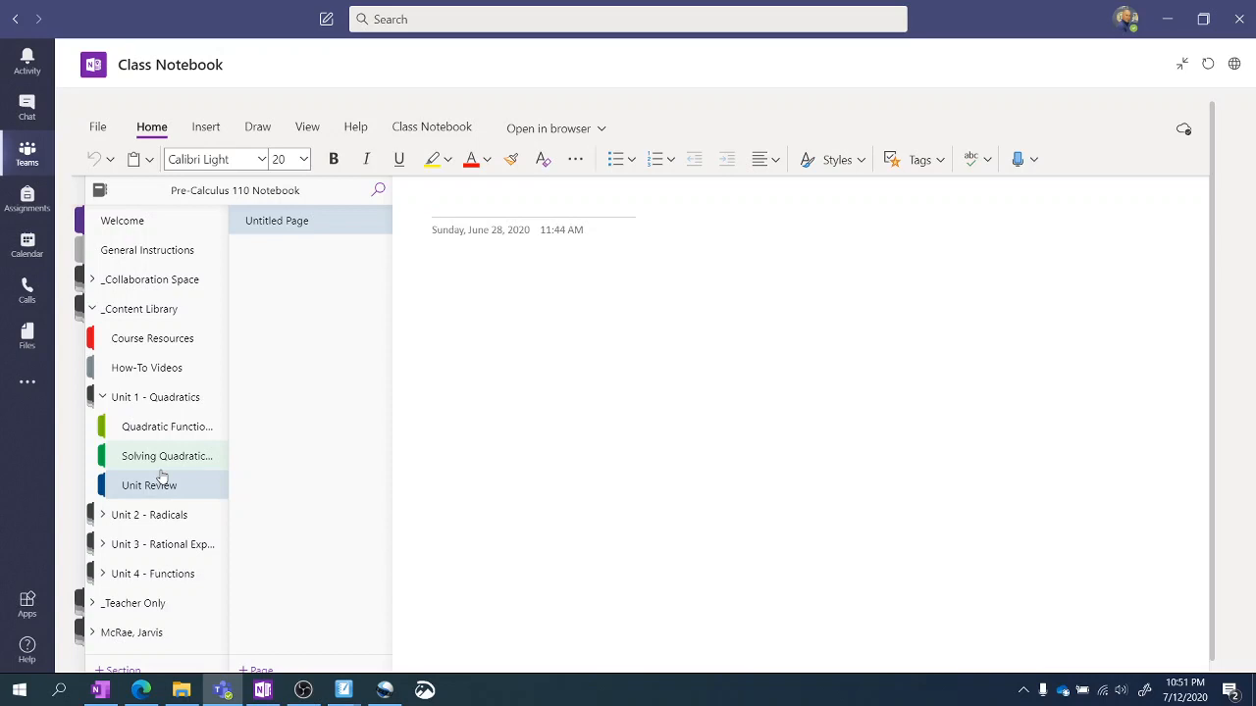
pyautogui.click(102, 400)
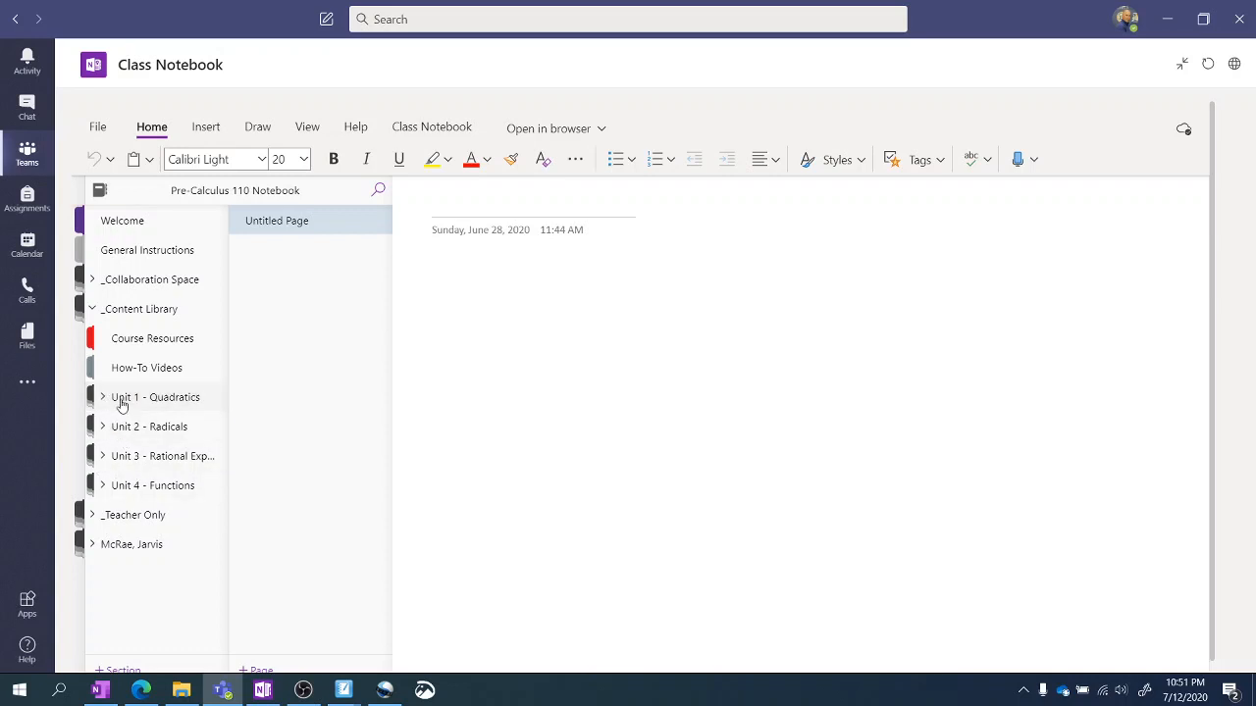
pyautogui.click(114, 400)
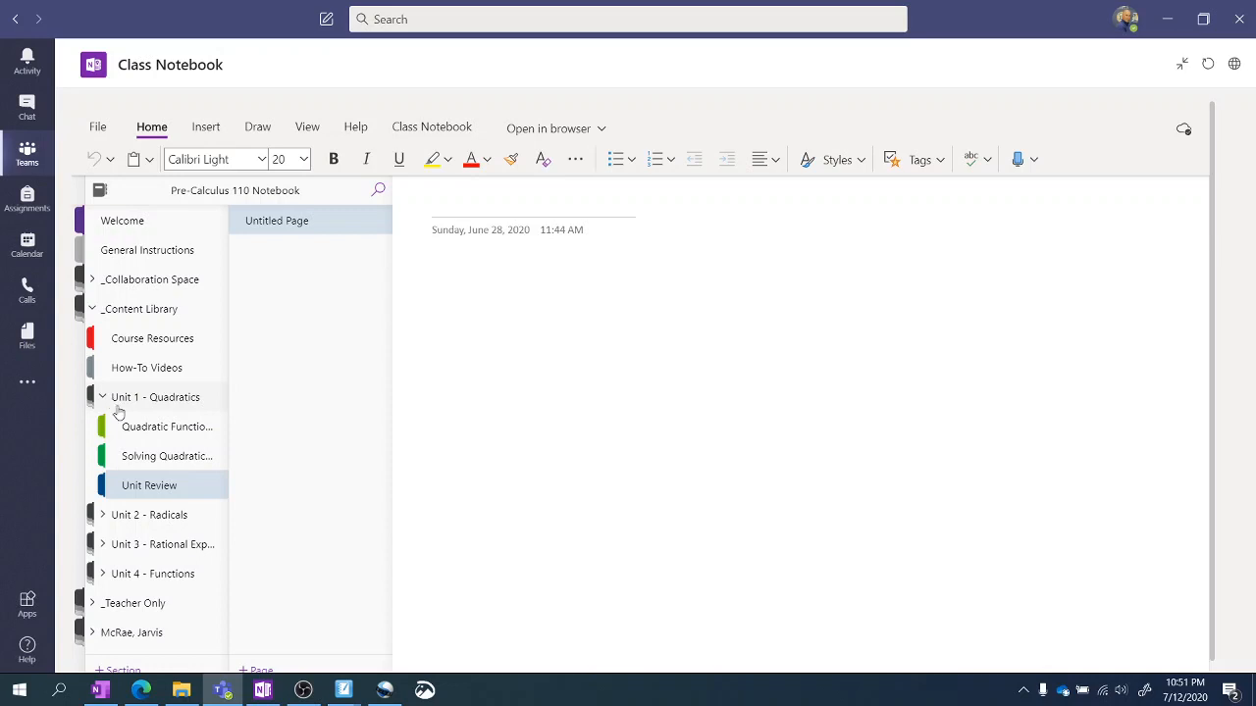
pyautogui.click(144, 435)
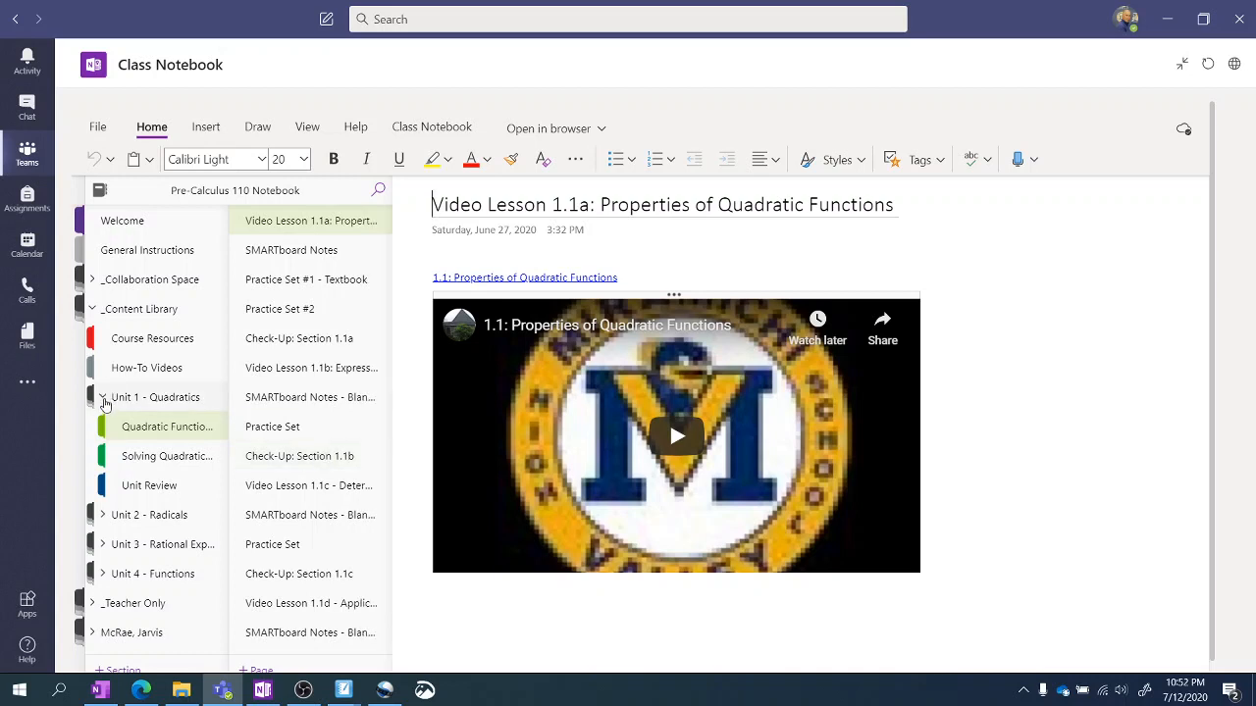
# Collapse Unit 1 - Quadratics and the _Content Library, and open the Please Help section in the student's own section group.
pyautogui.click(103, 398)
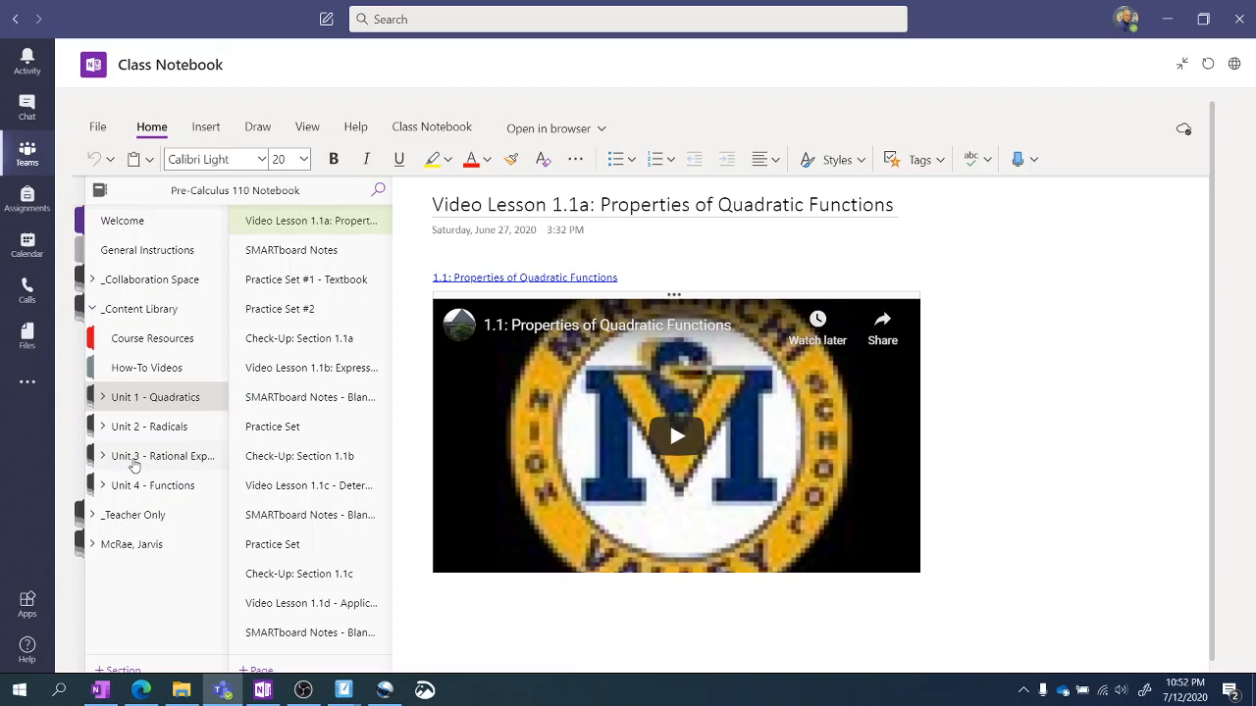
pyautogui.click(94, 309)
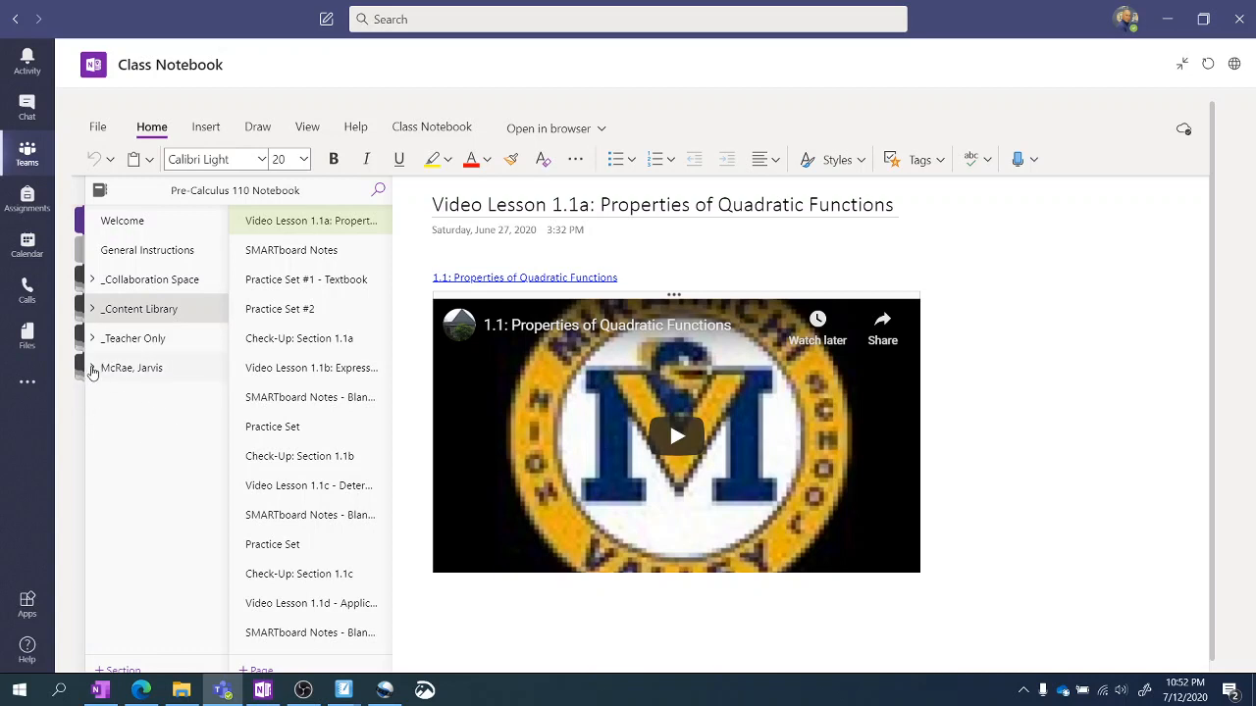
pyautogui.click(94, 370)
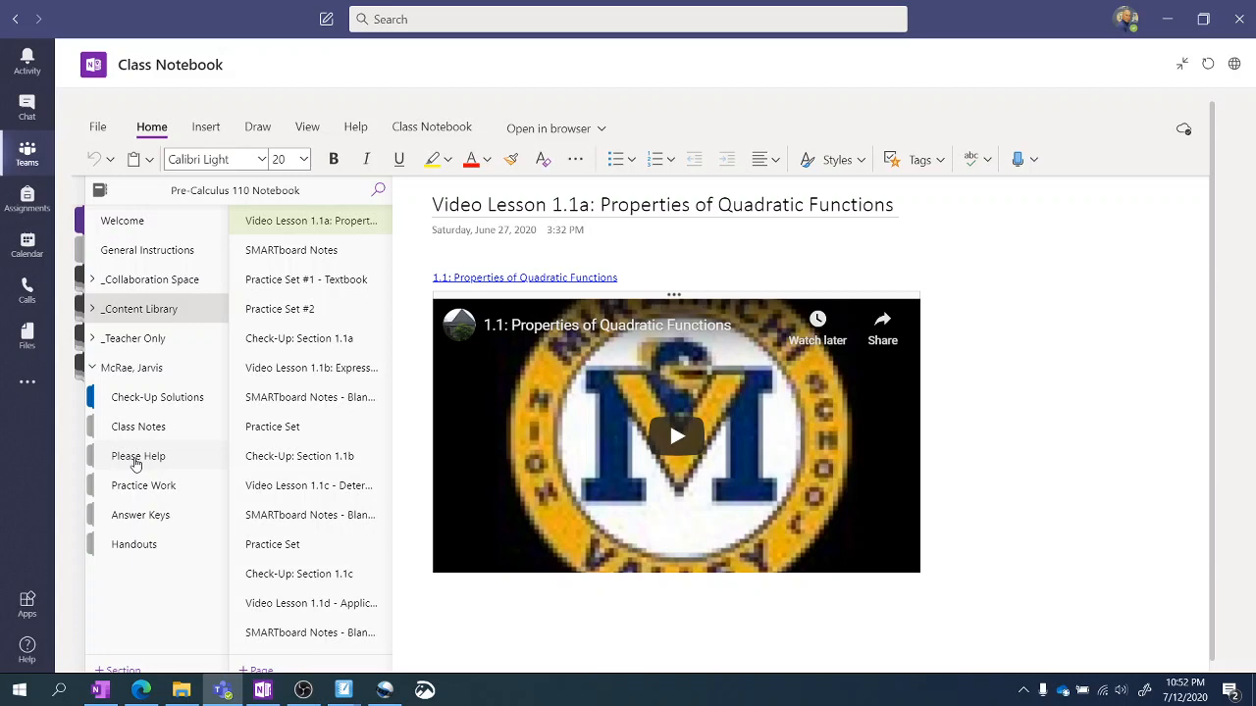
pyautogui.click(120, 463)
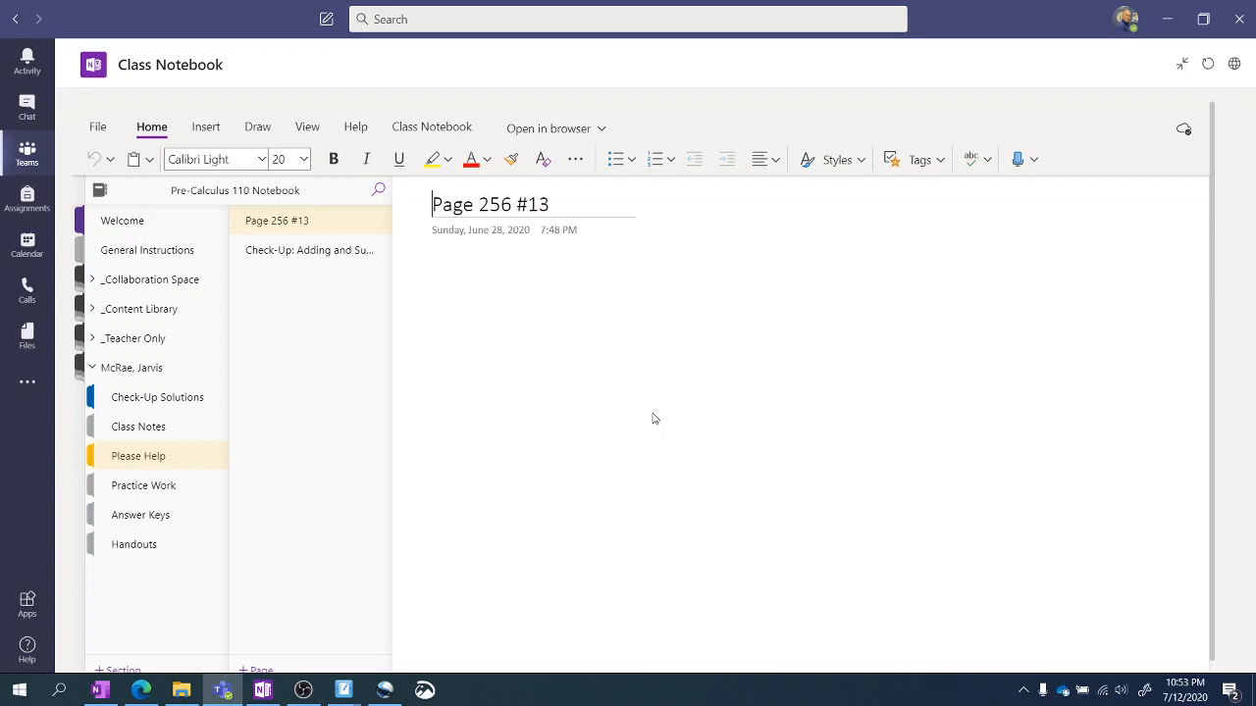
# Handwrite the equation 3x - 7 = 4 in black pen on the Page 256 #13 page.
pyautogui.click(257, 128)
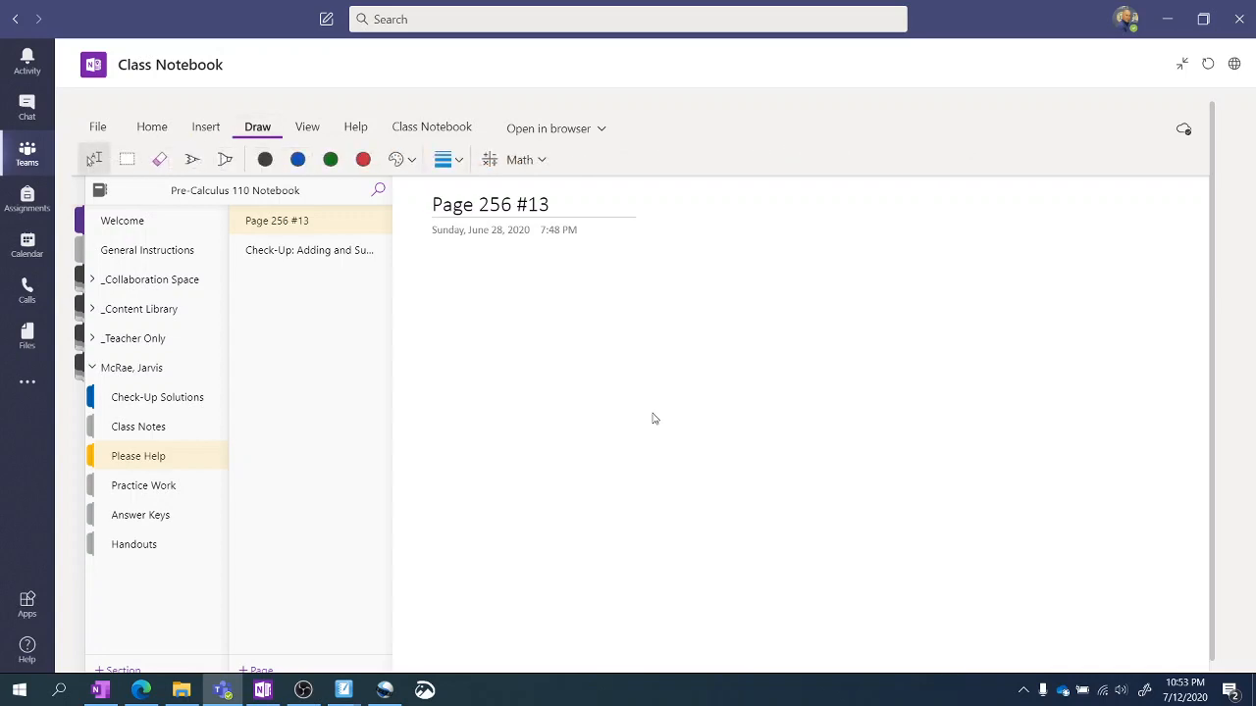
pyautogui.click(192, 159)
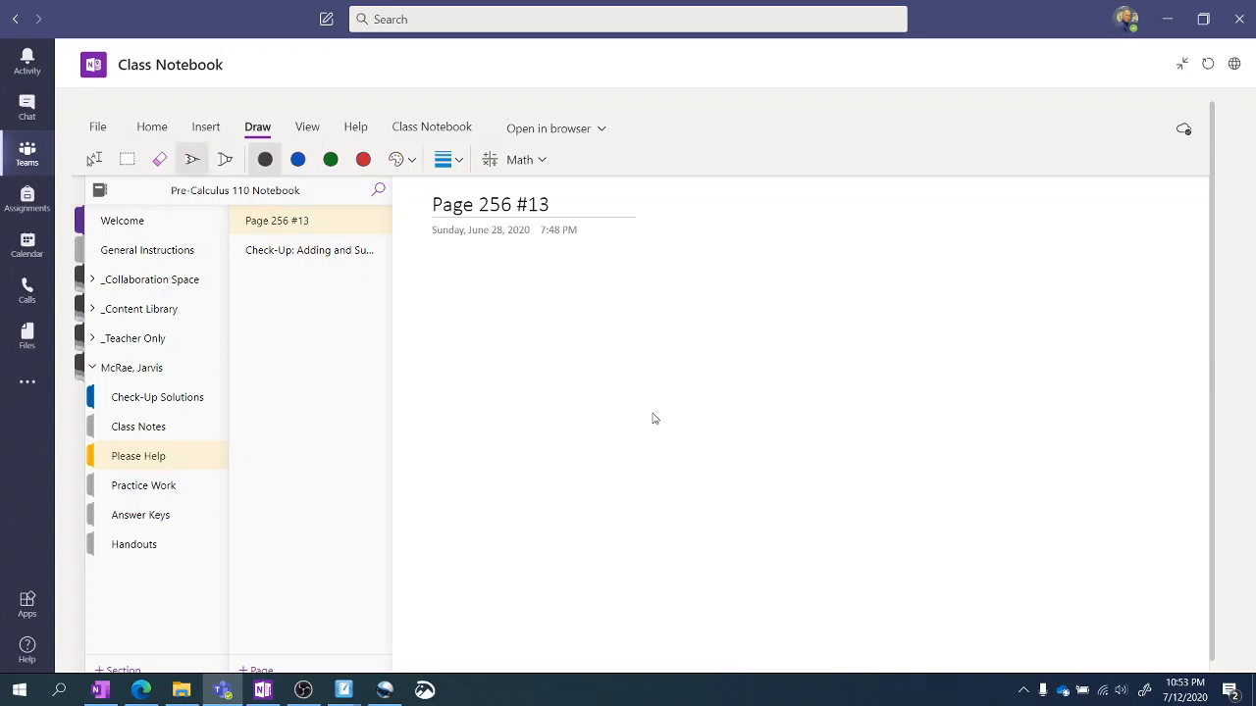
pyautogui.click(651, 412)
pyautogui.moveTo(222, 306); pyautogui.dragTo(223, 358)
pyautogui.moveTo(266, 318)
pyautogui.mouseDown()
pyautogui.moveTo(292, 343)
pyautogui.moveTo(272, 355)
pyautogui.moveTo(316, 315)
pyautogui.mouseUp()
pyautogui.moveTo(319, 292)
pyautogui.mouseDown()
pyautogui.moveTo(346, 338)
pyautogui.moveTo(379, 310)
pyautogui.mouseUp()
pyautogui.moveTo(365, 329); pyautogui.dragTo(385, 321)
pyautogui.moveTo(406, 277)
pyautogui.mouseDown()
pyautogui.moveTo(431, 287)
pyautogui.moveTo(415, 328)
pyautogui.mouseUp()
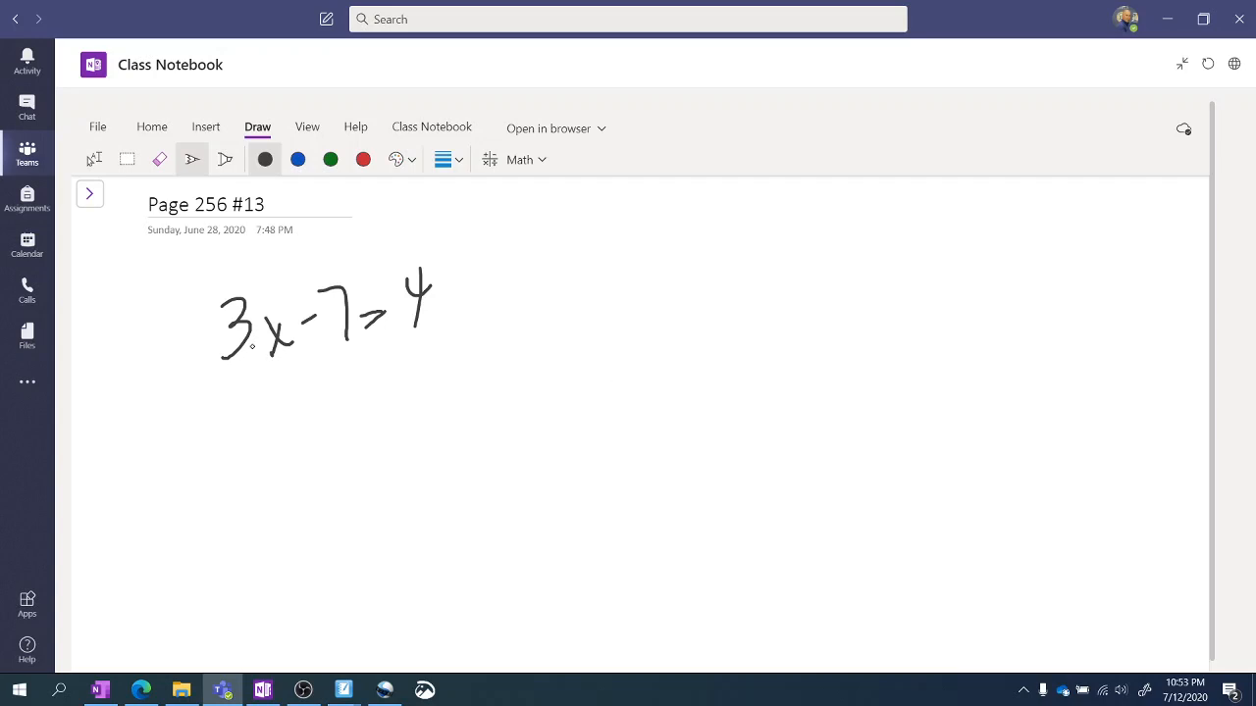
# Open the student's Practice Work section and title its untitled page "Page 350".
pyautogui.click(89, 194)
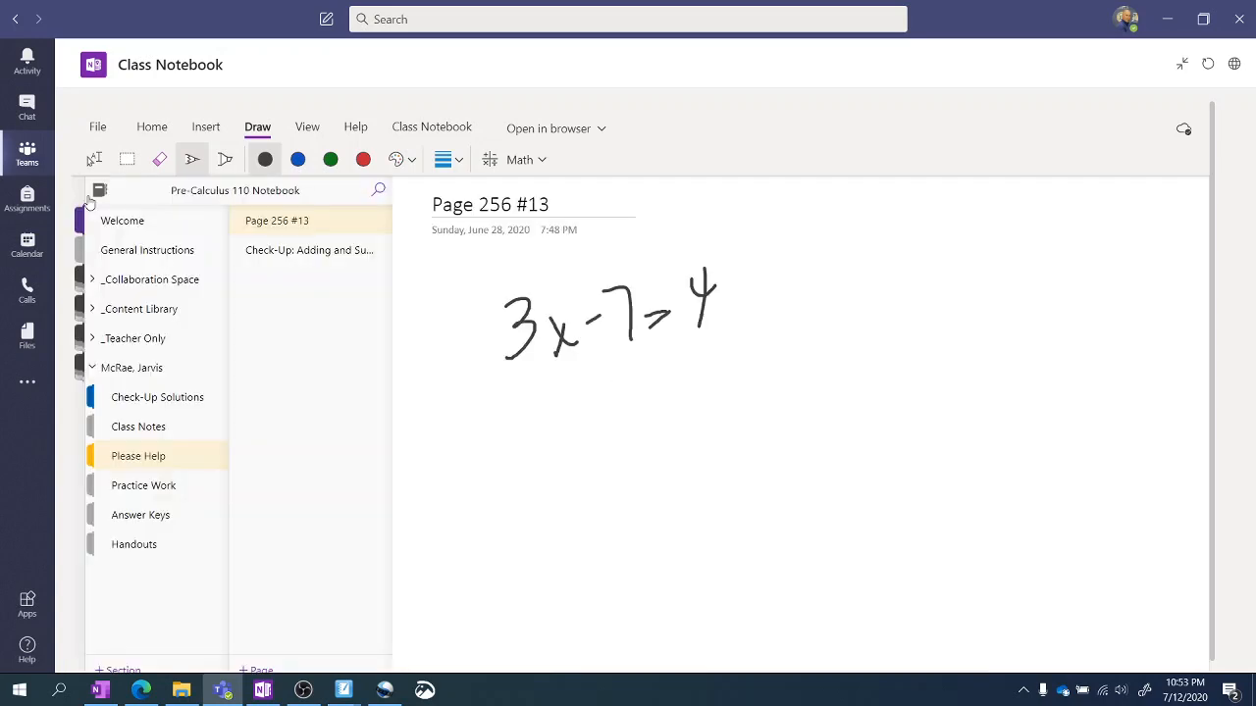
pyautogui.click(114, 488)
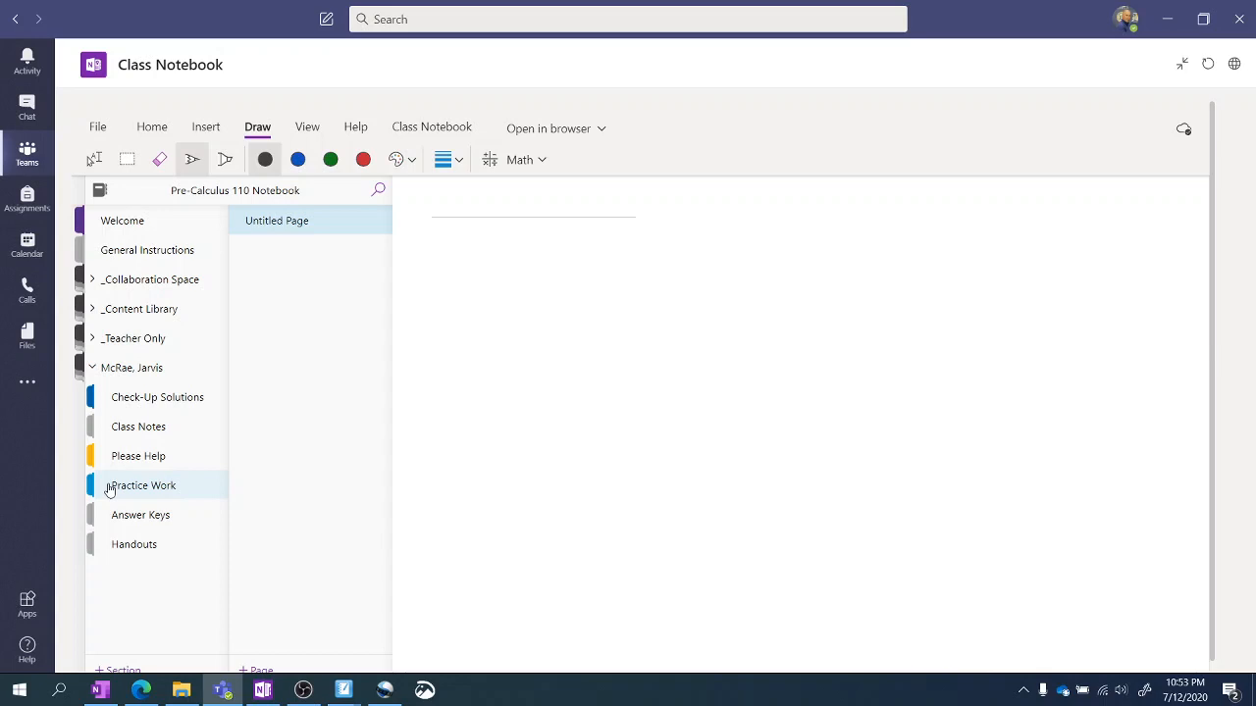
pyautogui.click(524, 321)
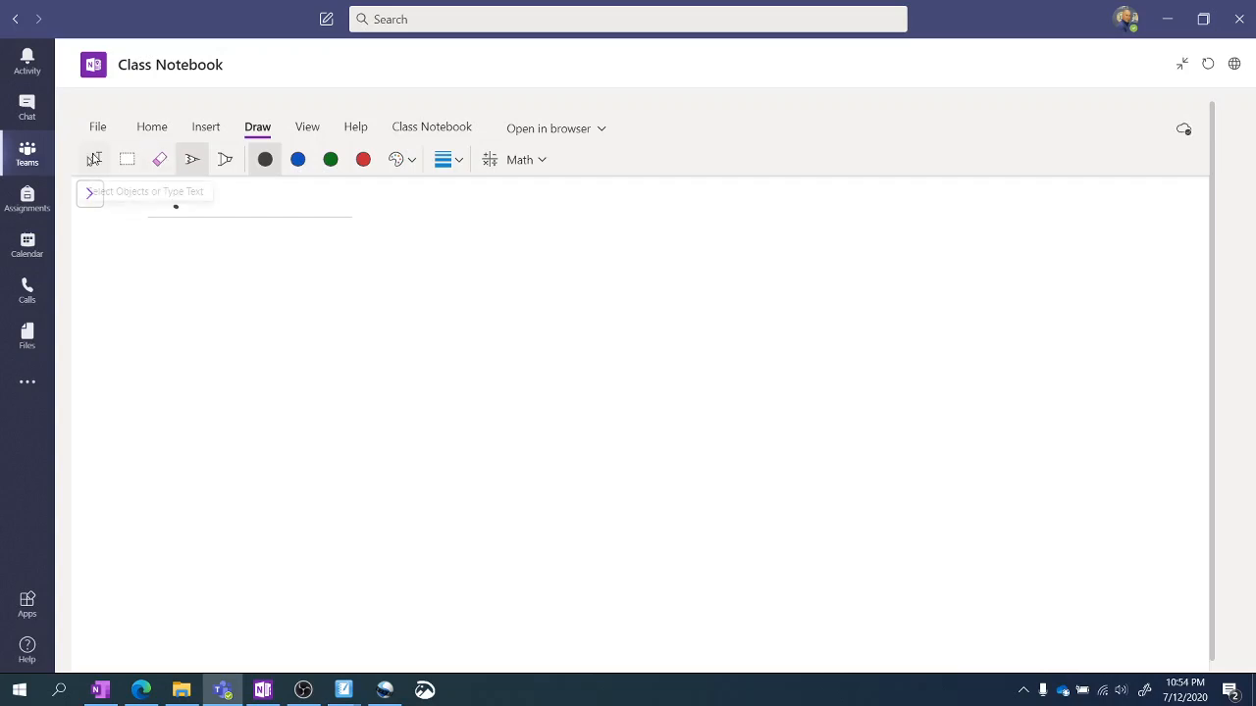
pyautogui.click(94, 159)
pyautogui.write('Pag')
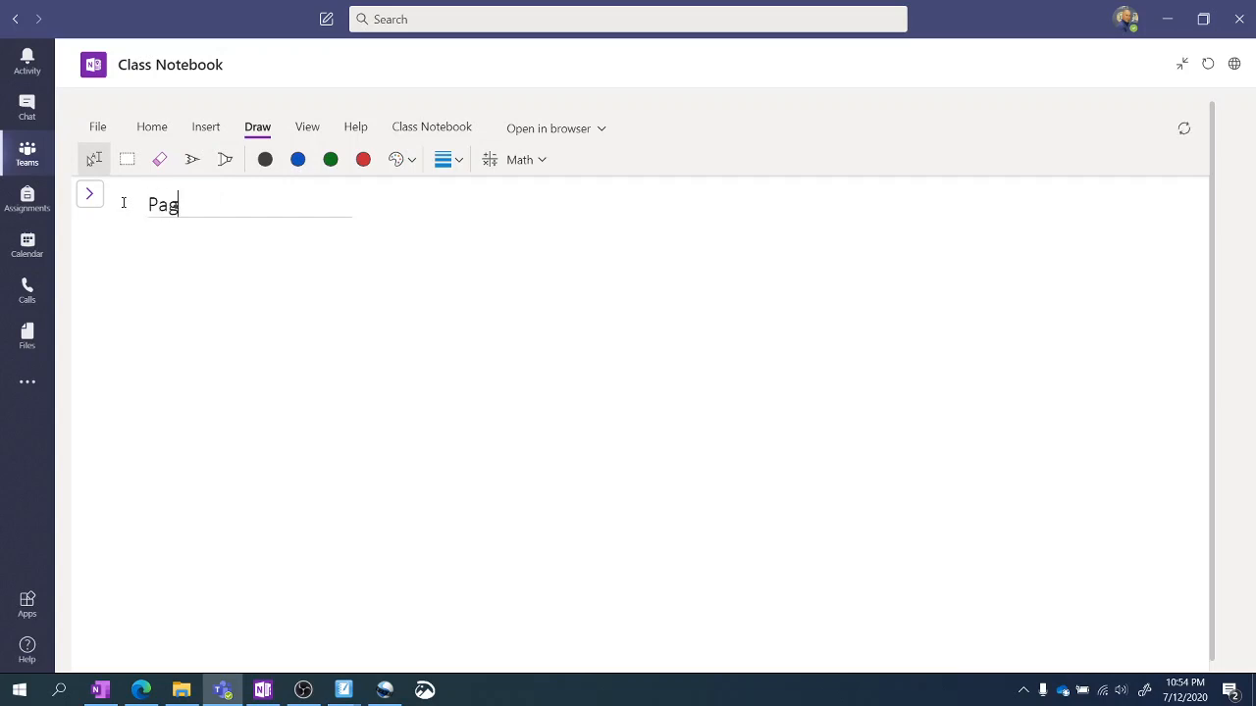
pyautogui.write('e 35-')
pyautogui.press('BackSpace')
pyautogui.write('0')
pyautogui.click(88, 195)
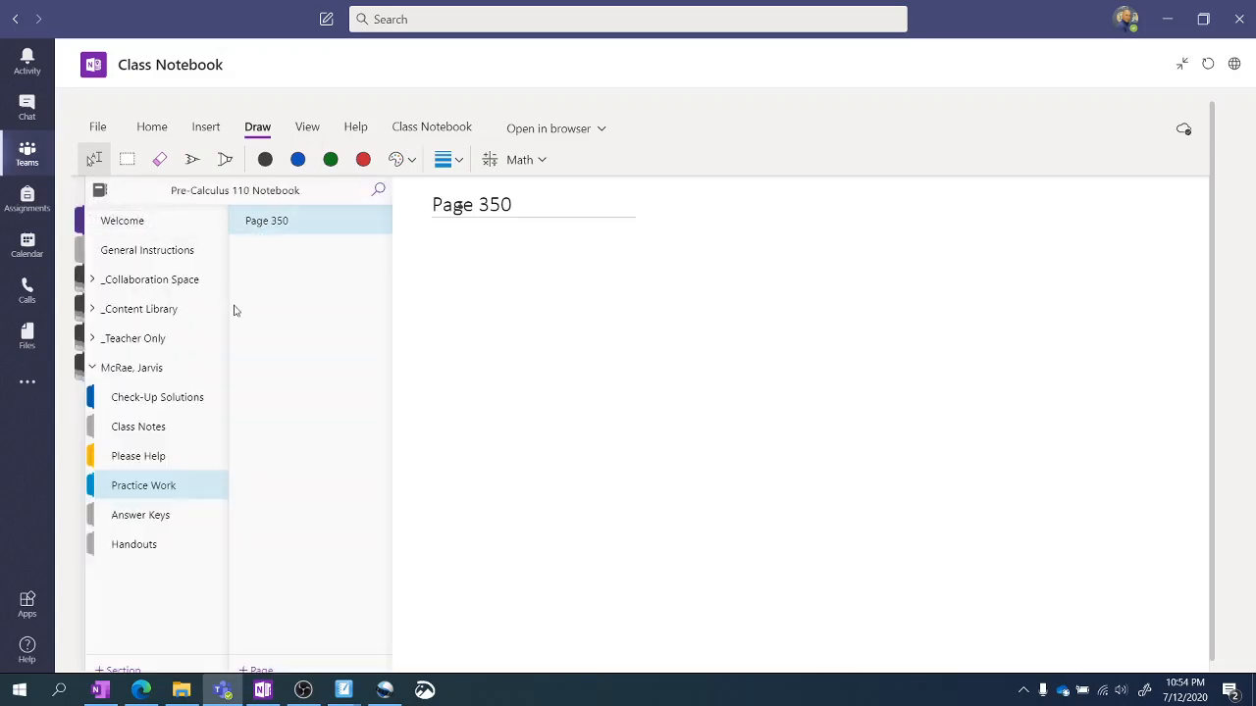
# Add a new blank page to the Practice Work section after Page 350.
pyautogui.click(152, 496)
pyautogui.click(1207, 497)
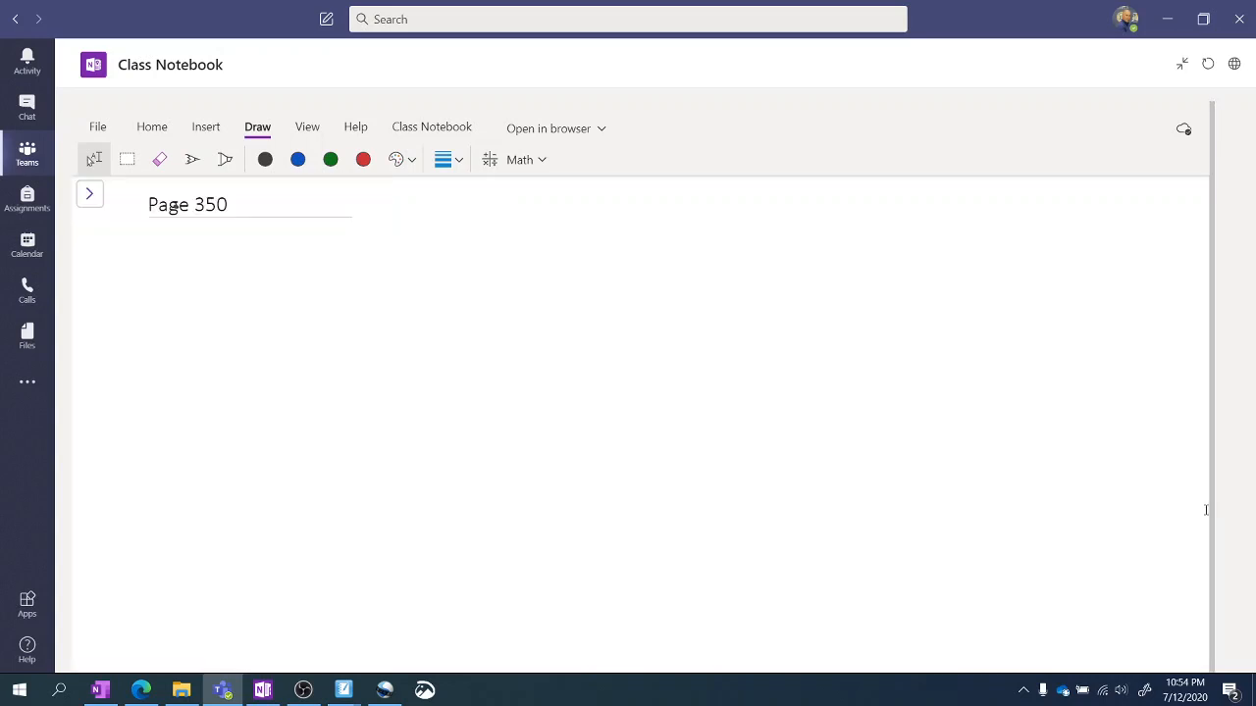
pyautogui.click(1206, 511)
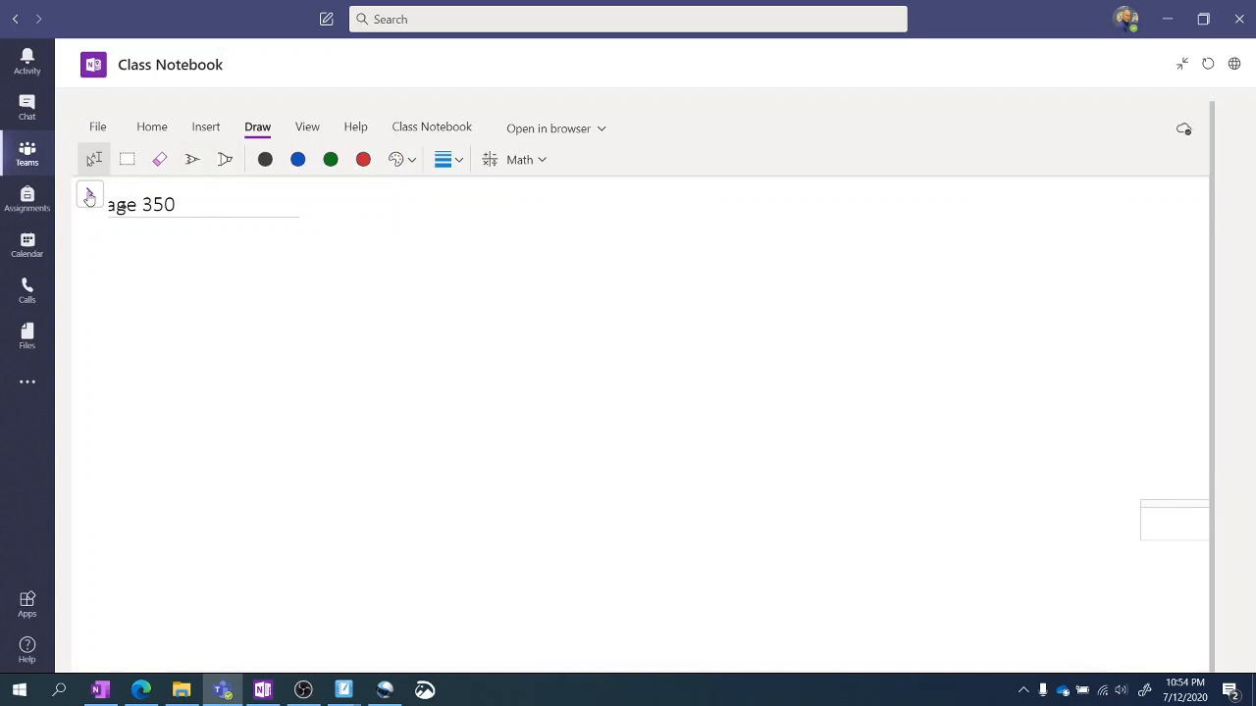
pyautogui.click(89, 196)
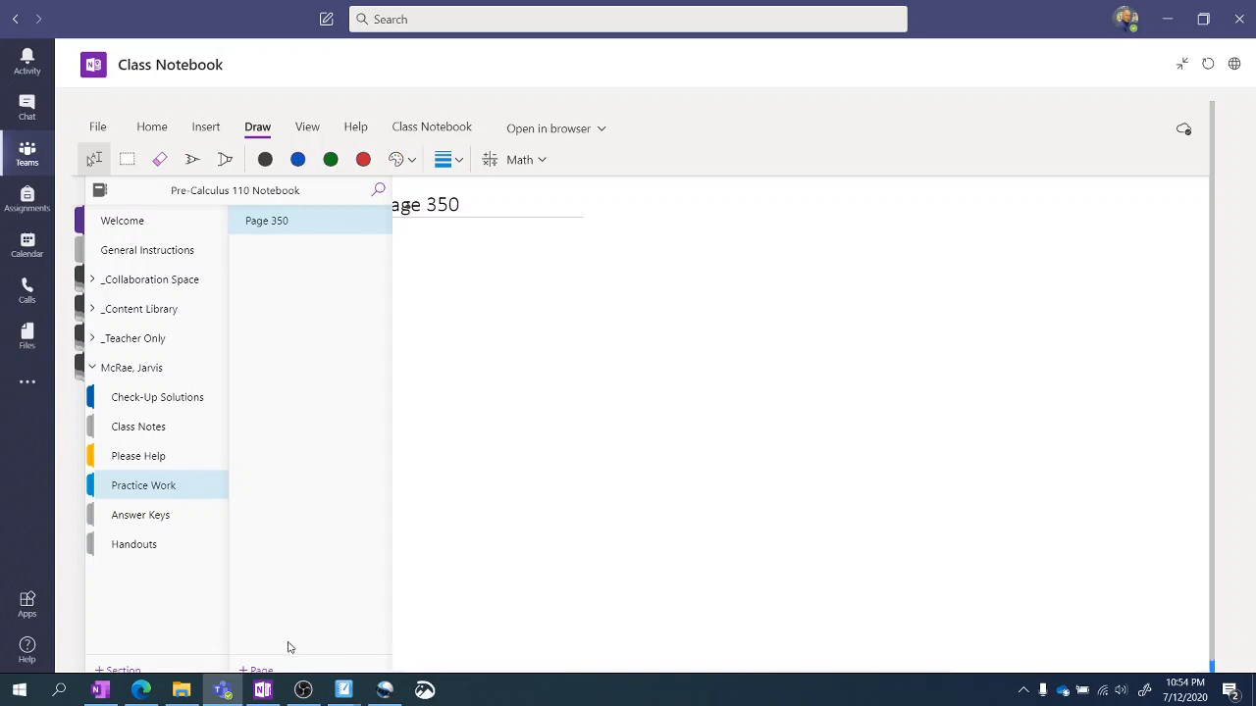
pyautogui.click(265, 671)
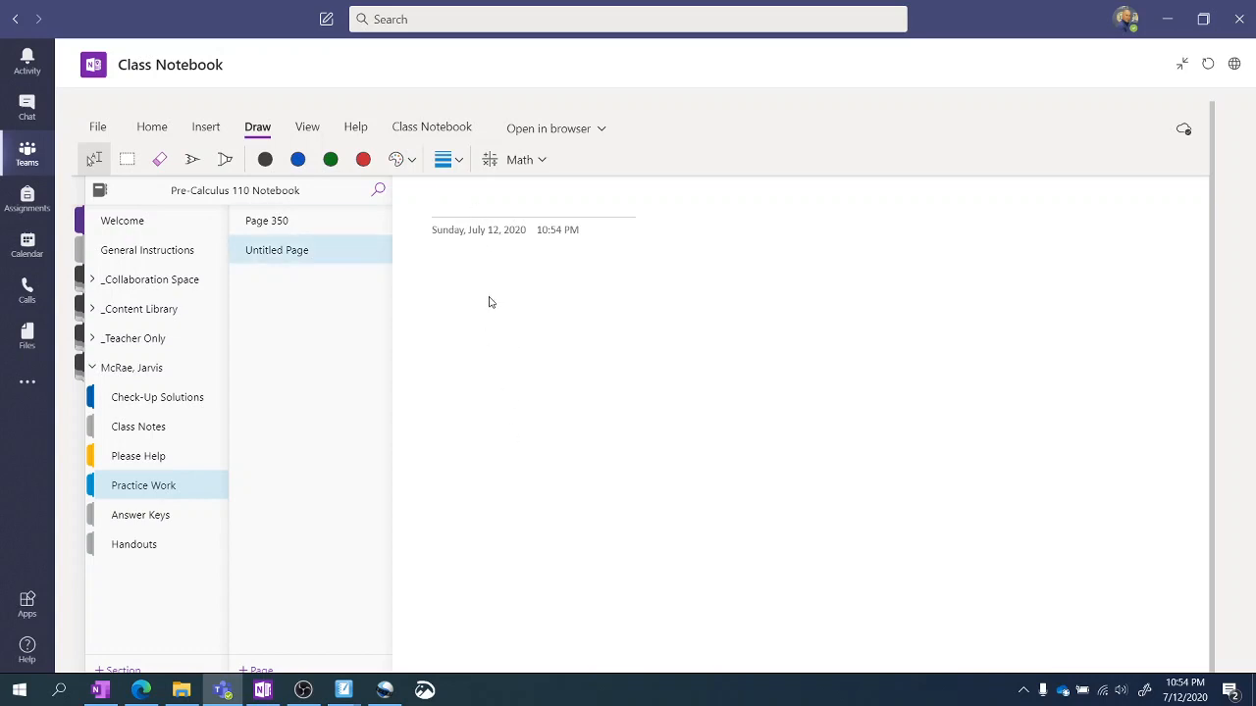
# Add a page titled "1.1 b" to the student's Check-Up Solutions section.
pyautogui.click(154, 401)
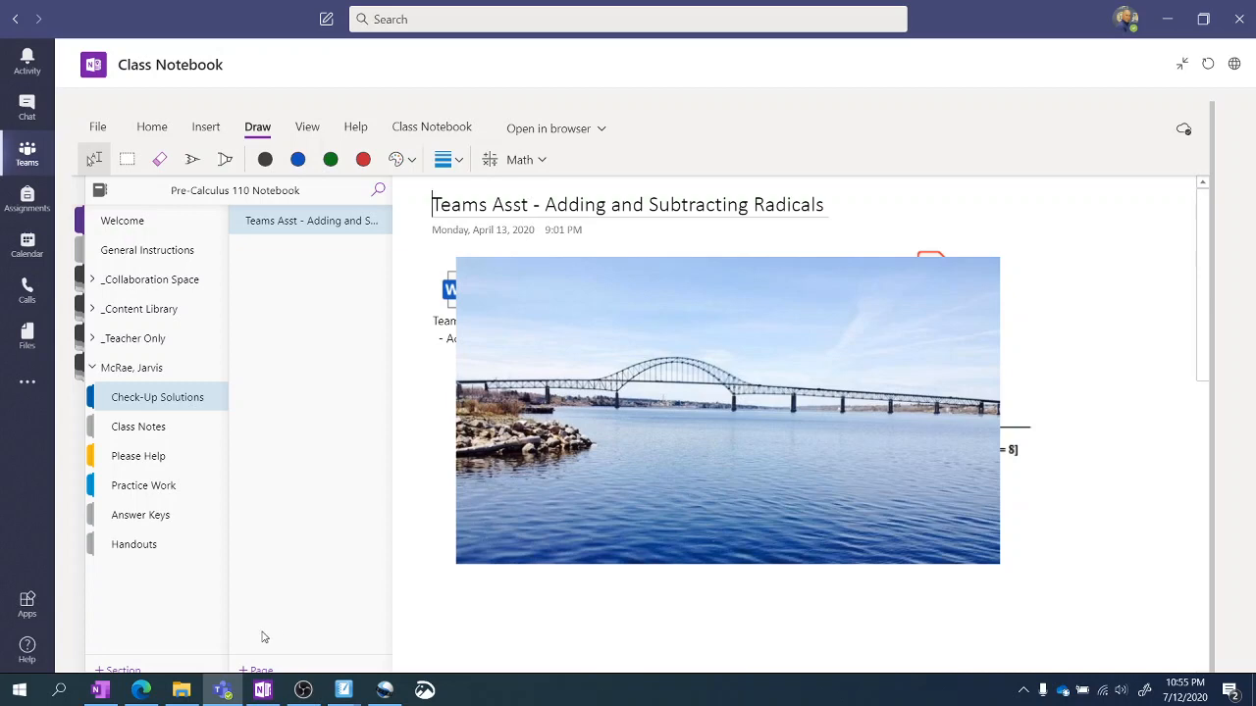
pyautogui.click(260, 671)
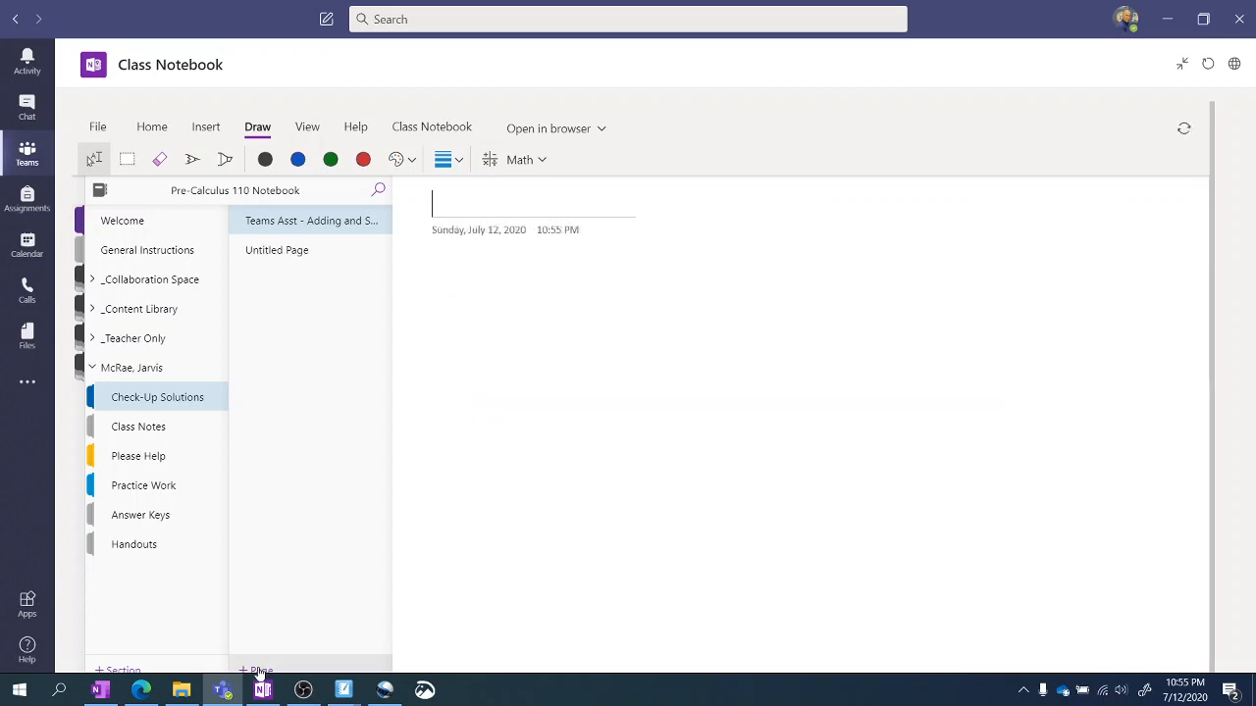
pyautogui.write('1.1 b')
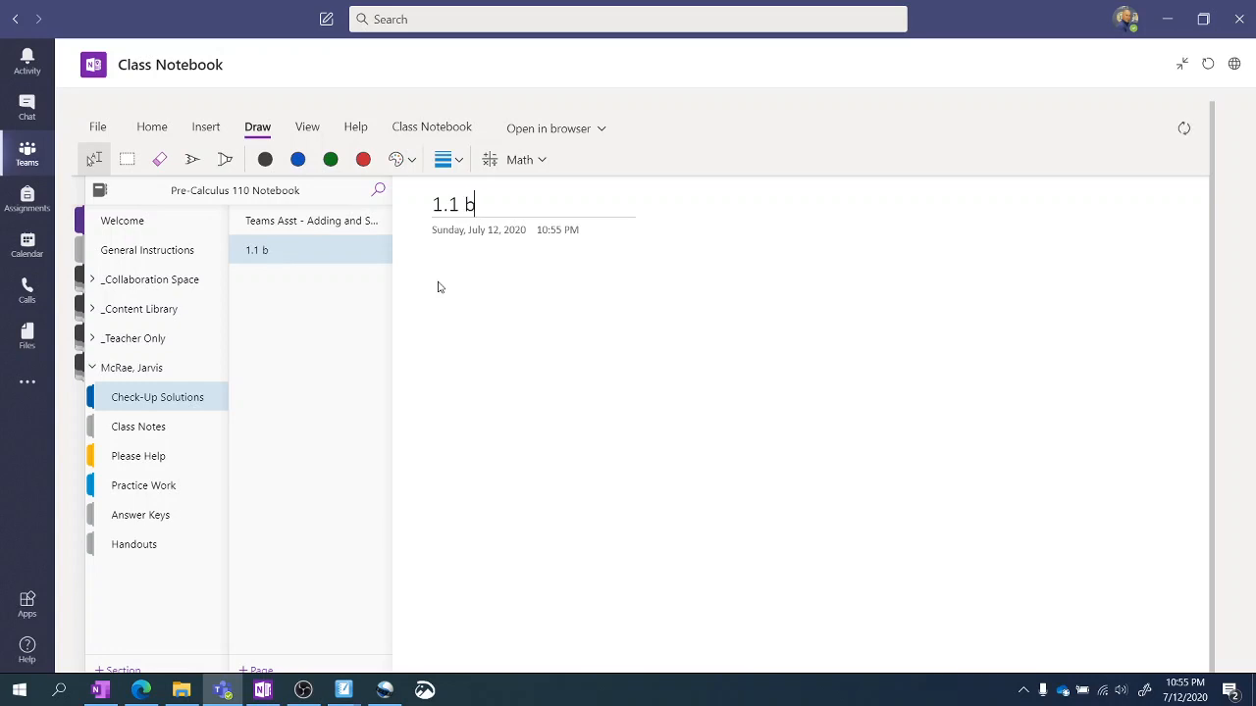
pyautogui.click(444, 275)
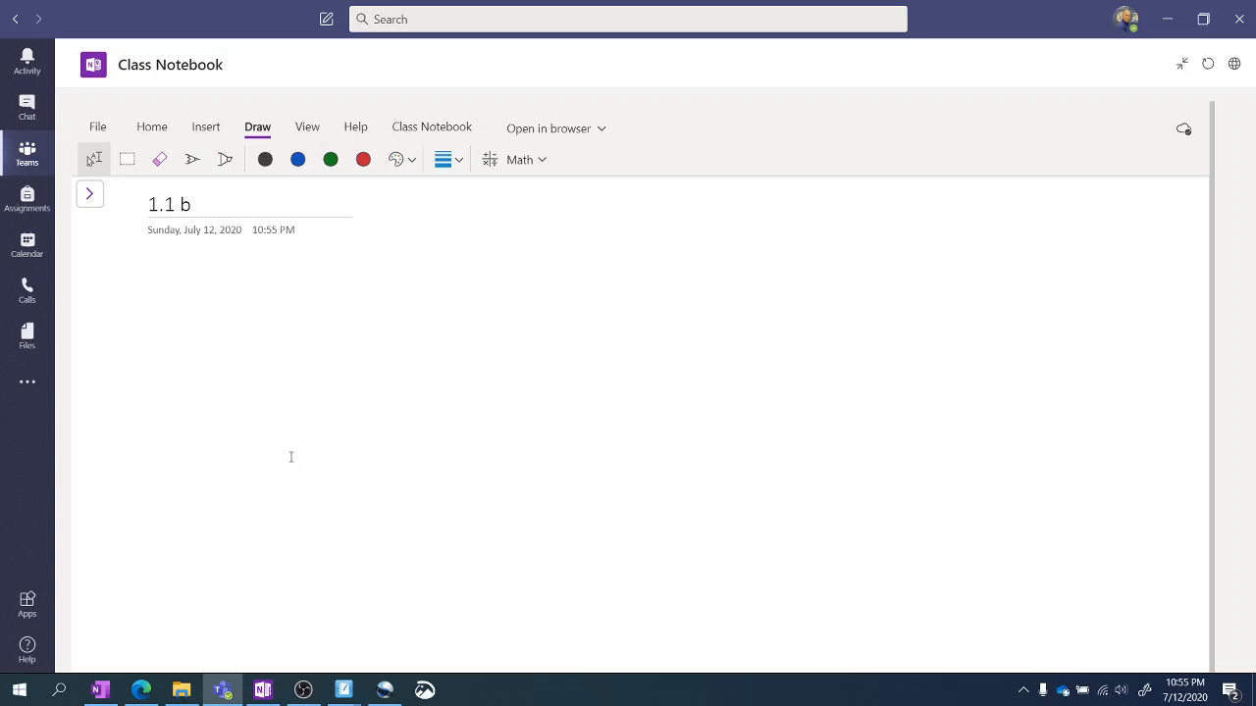
# Permanently delete the 1.1 b page from the Check-Up Solutions section.
pyautogui.click(91, 198)
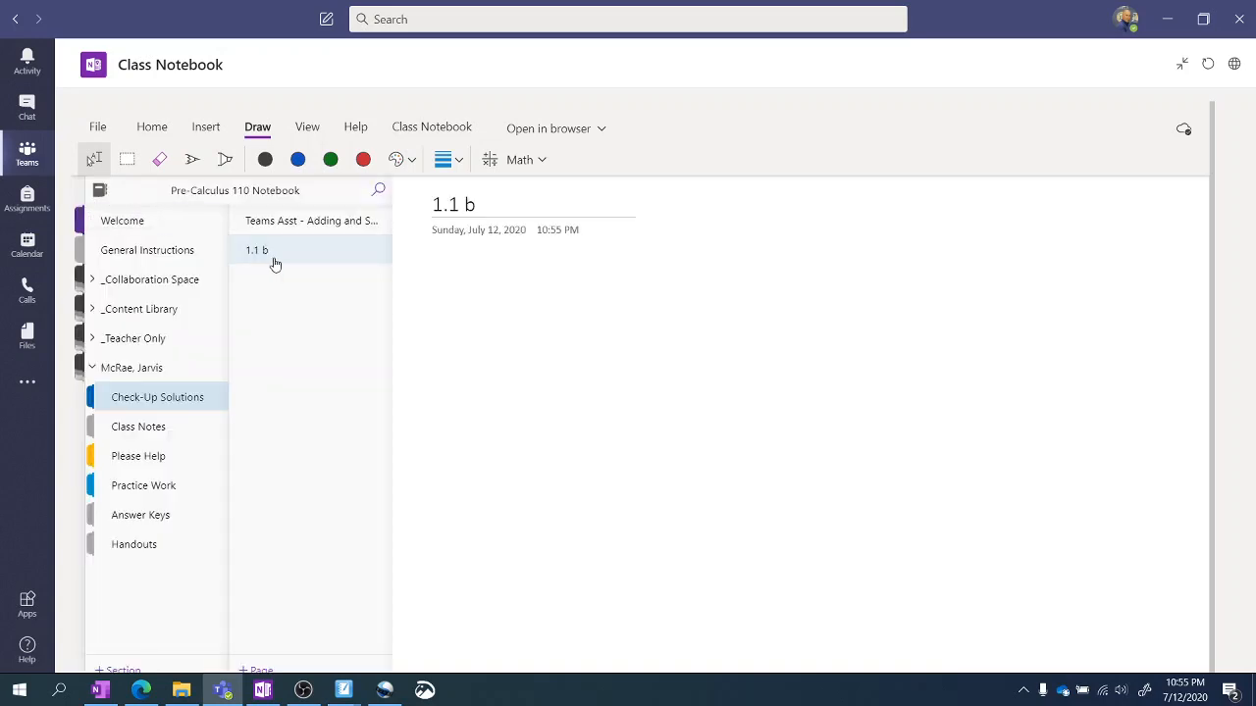
pyautogui.rightClick(279, 253)
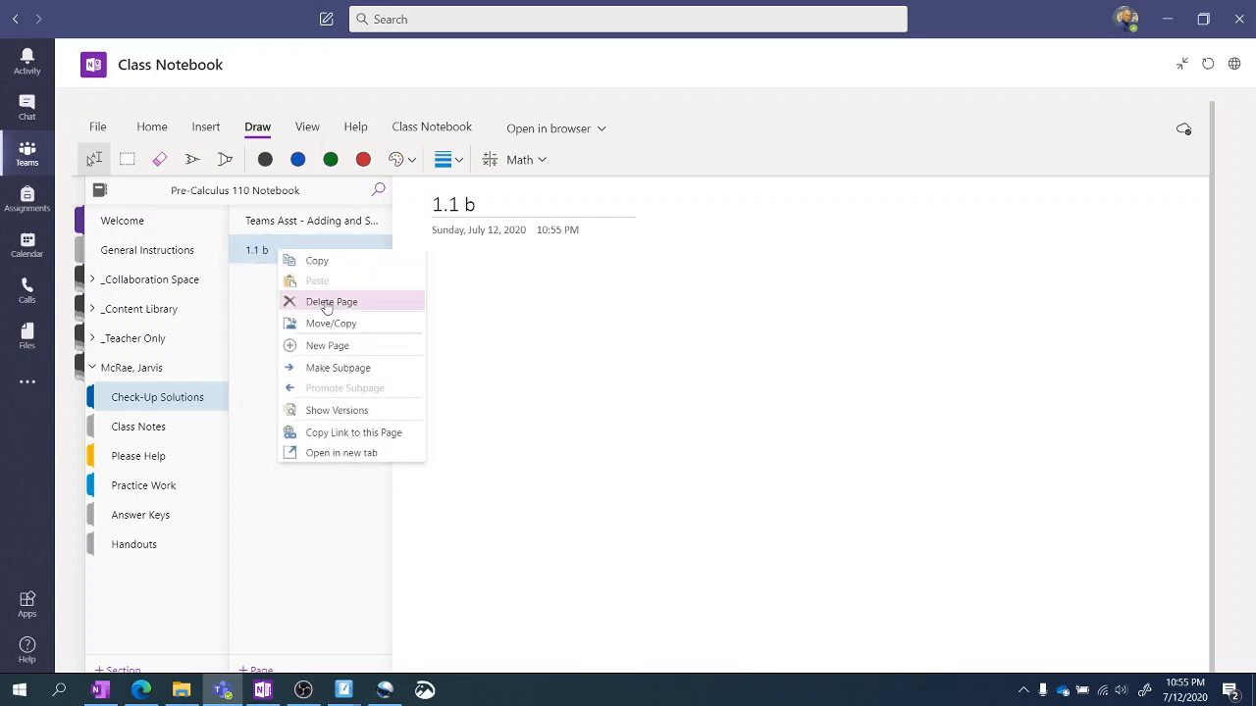
pyautogui.click(327, 304)
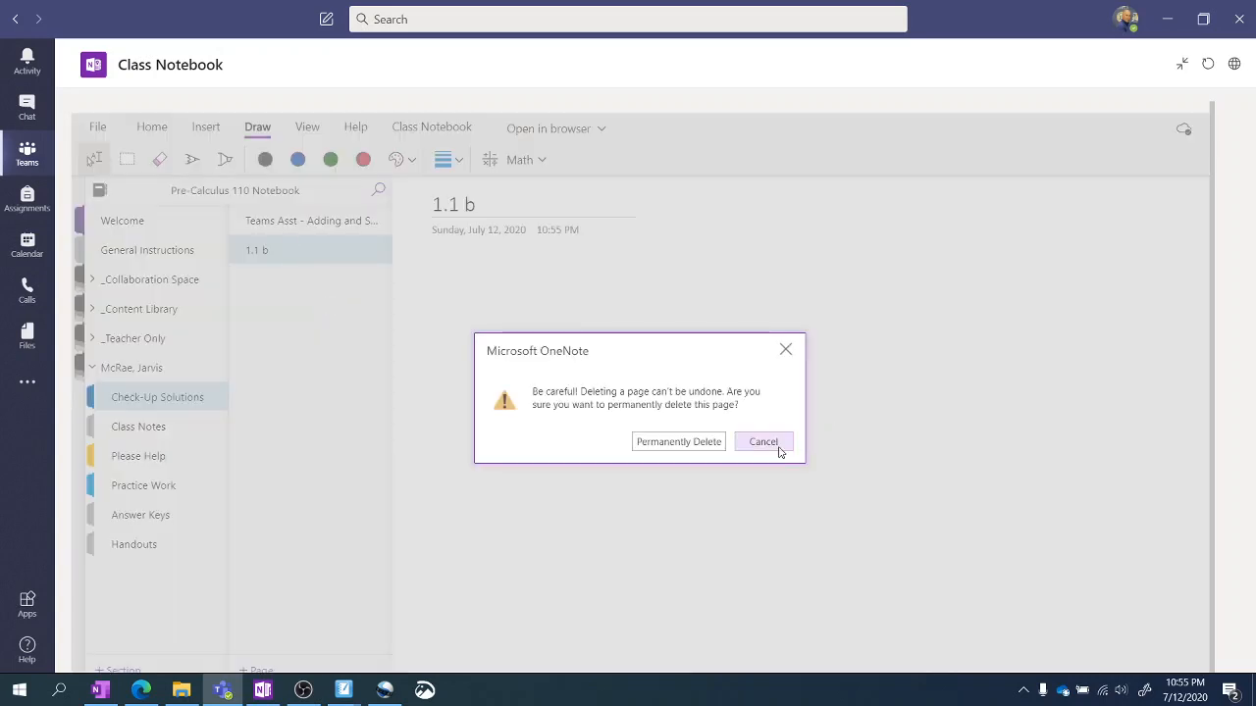
pyautogui.click(690, 454)
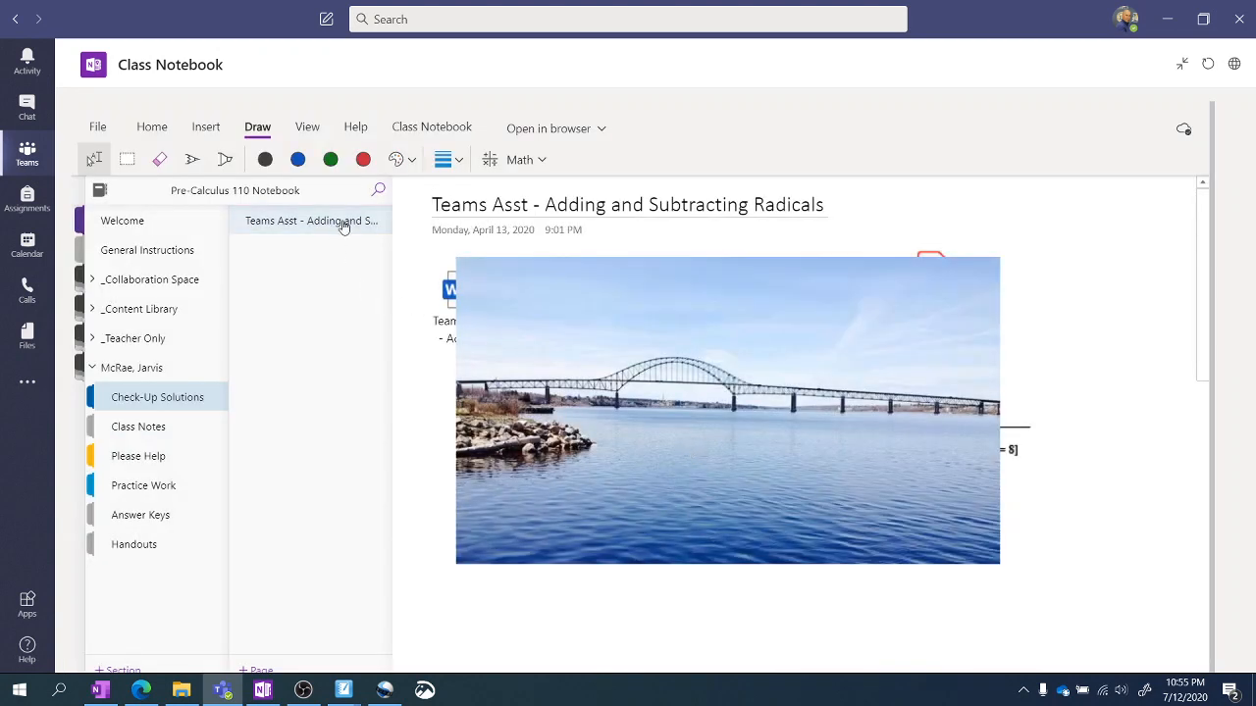
# Add two new pages to the Check-Up Solutions section, titled "title" and "Scrap work".
pyautogui.click(261, 670)
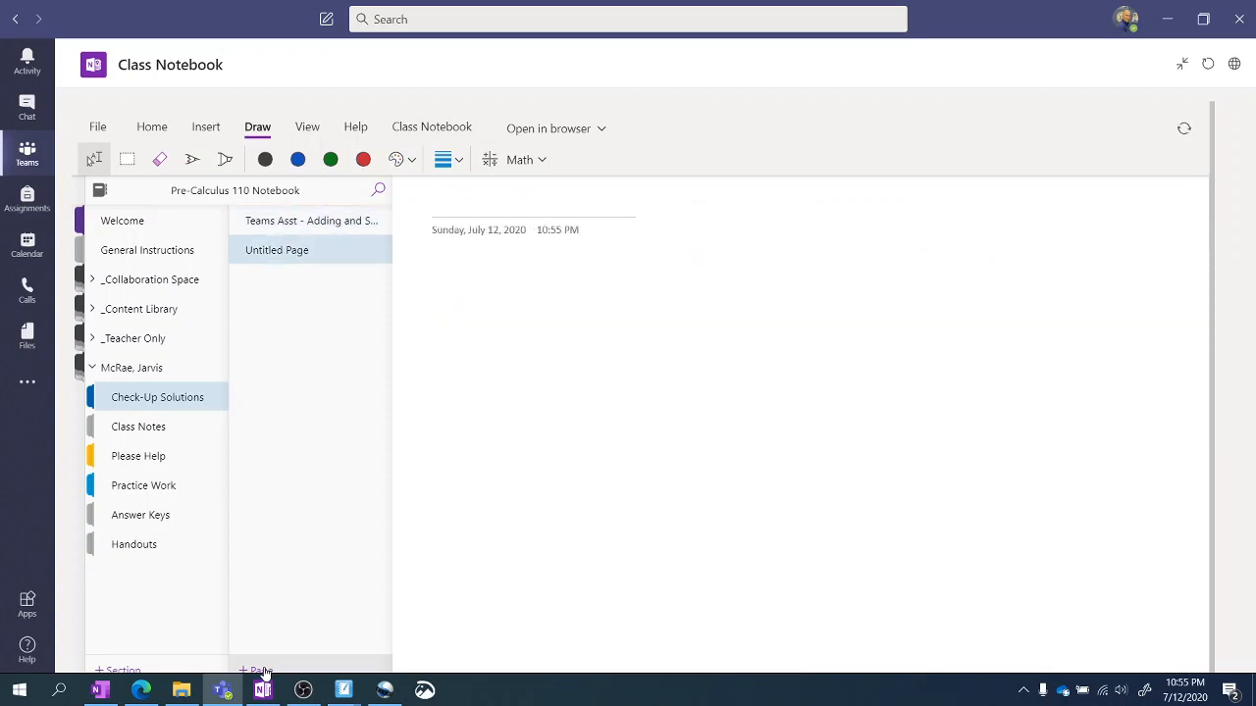
pyautogui.write('title')
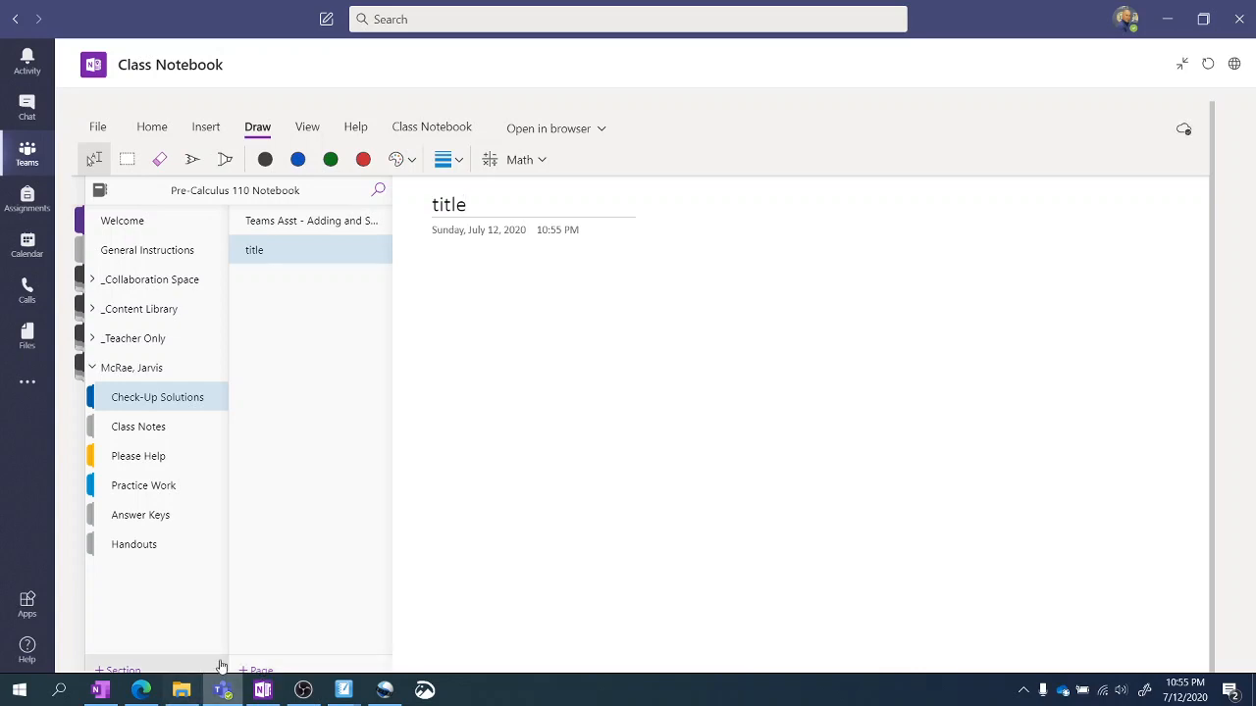
pyautogui.click(261, 673)
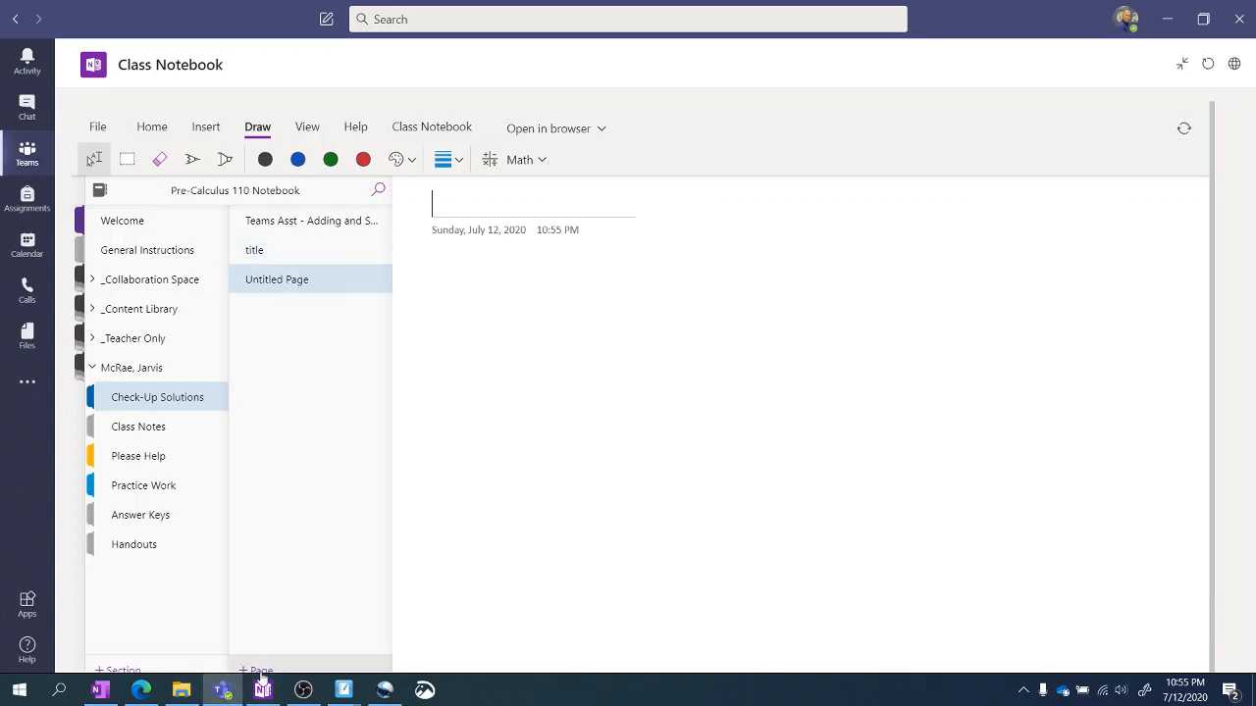
pyautogui.write('Scrap work')
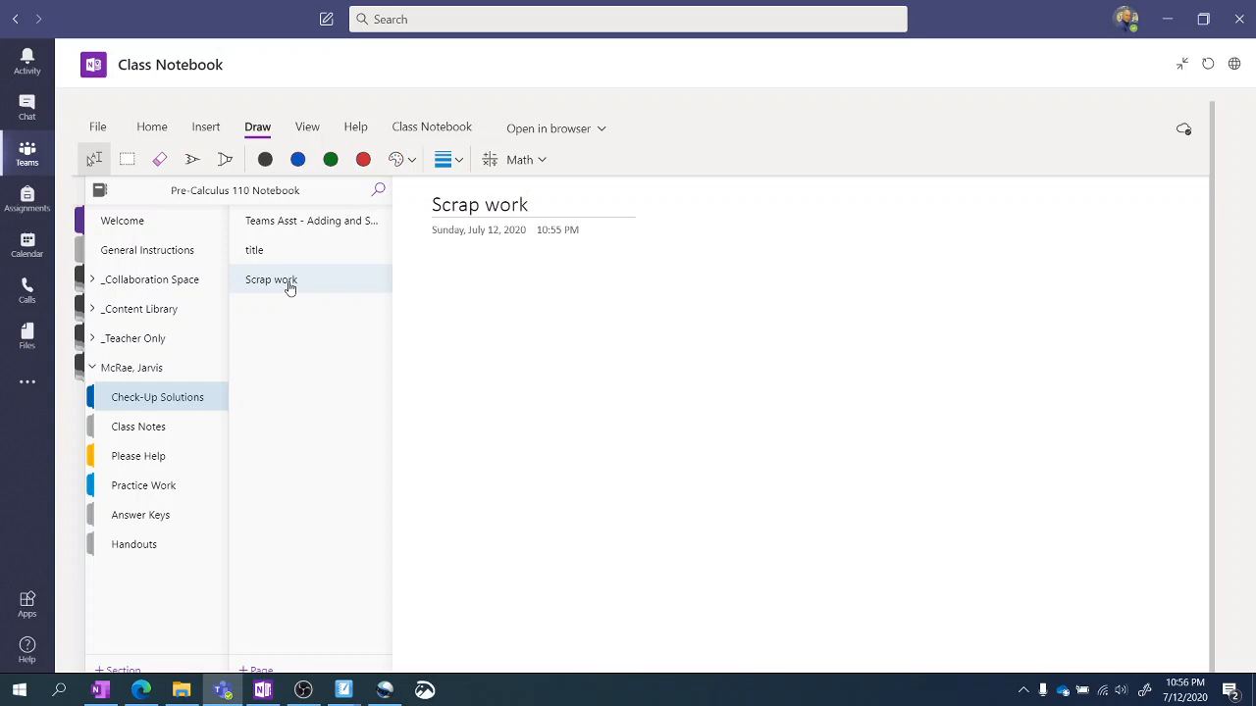
# Move the Scrap work page to the top of the Check-Up Solutions section and permanently delete it.
pyautogui.moveTo(289, 286); pyautogui.dragTo(289, 256)
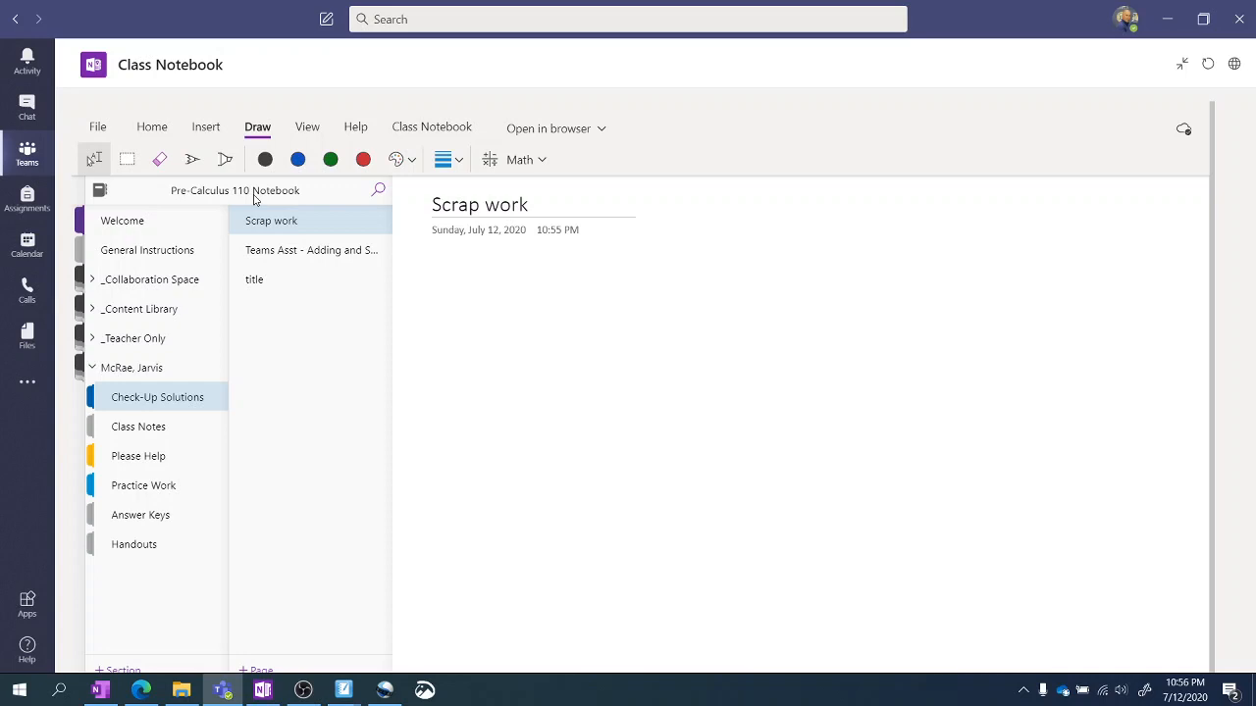
pyautogui.rightClick(274, 229)
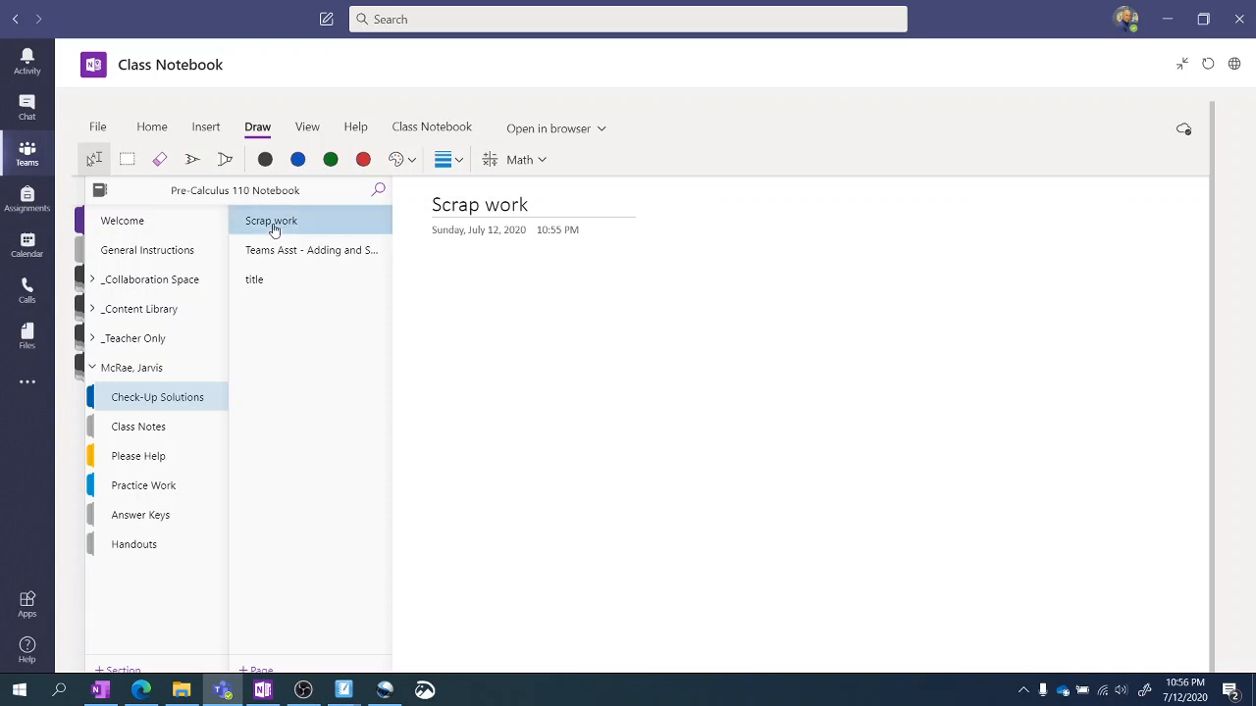
pyautogui.click(308, 278)
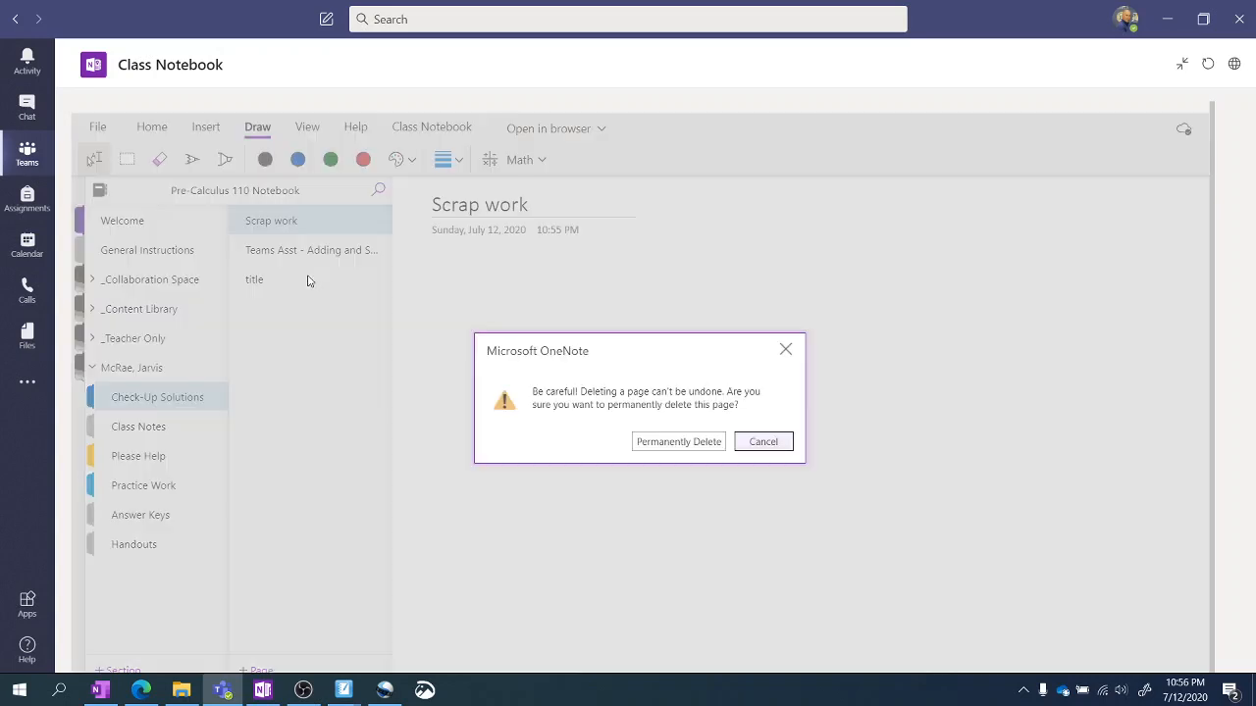
pyautogui.click(678, 442)
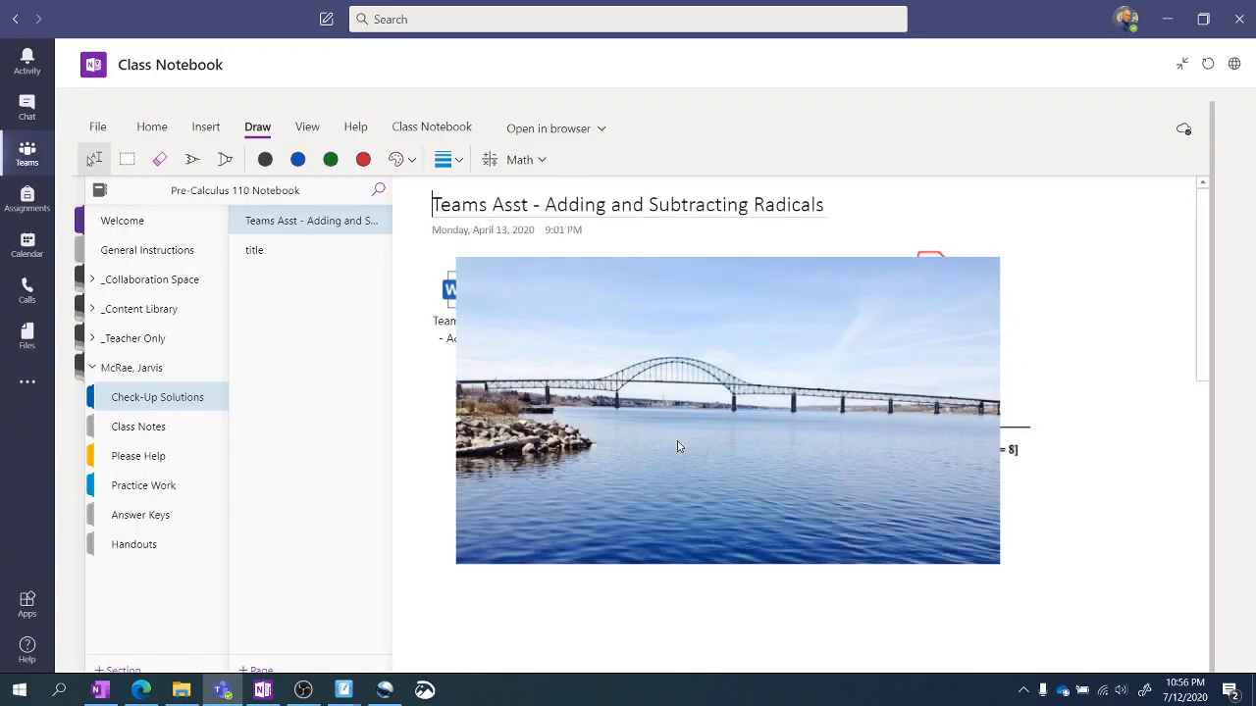
# Permanently delete the page named "title" from the Check-Up Solutions section.
pyautogui.click(269, 255)
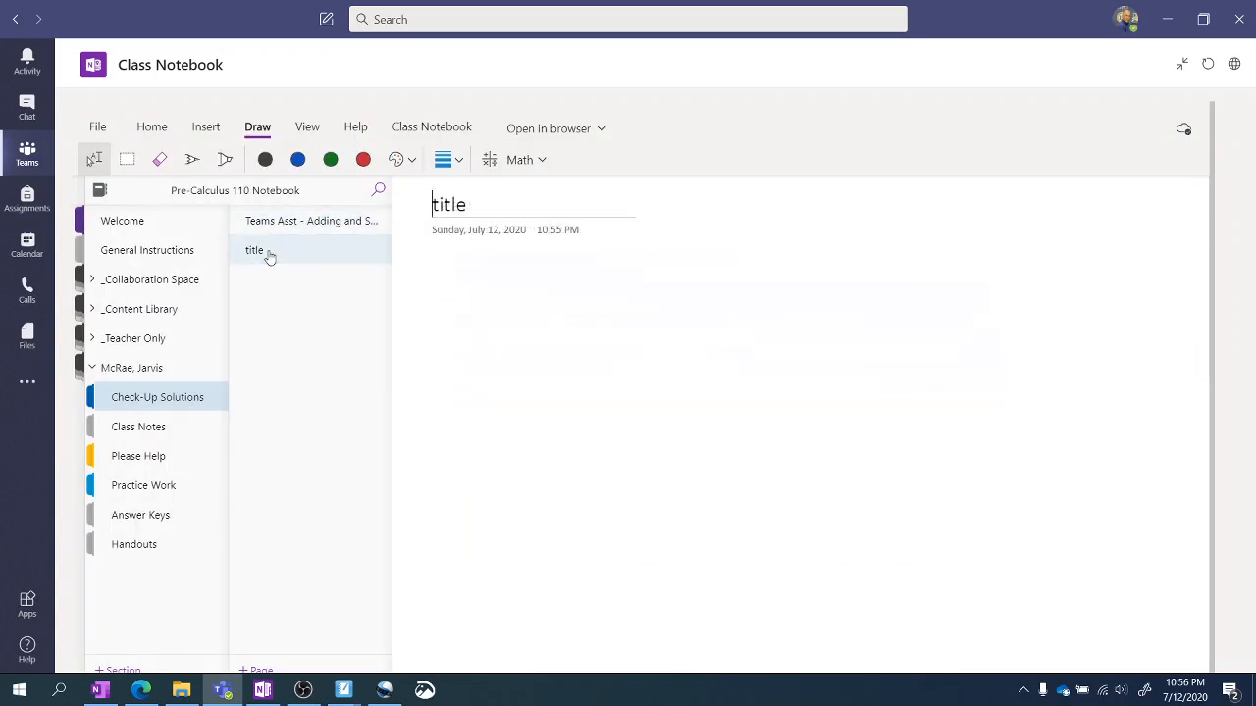
pyautogui.rightClick(271, 256)
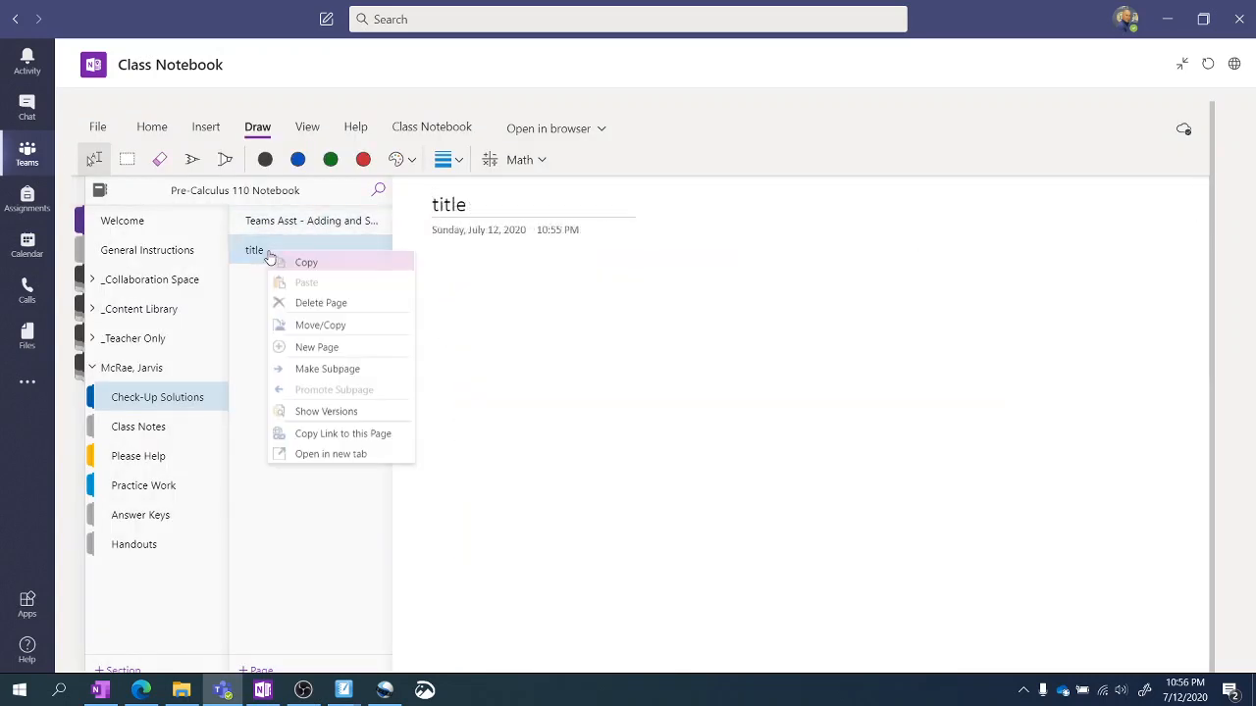
pyautogui.click(312, 306)
pyautogui.click(683, 442)
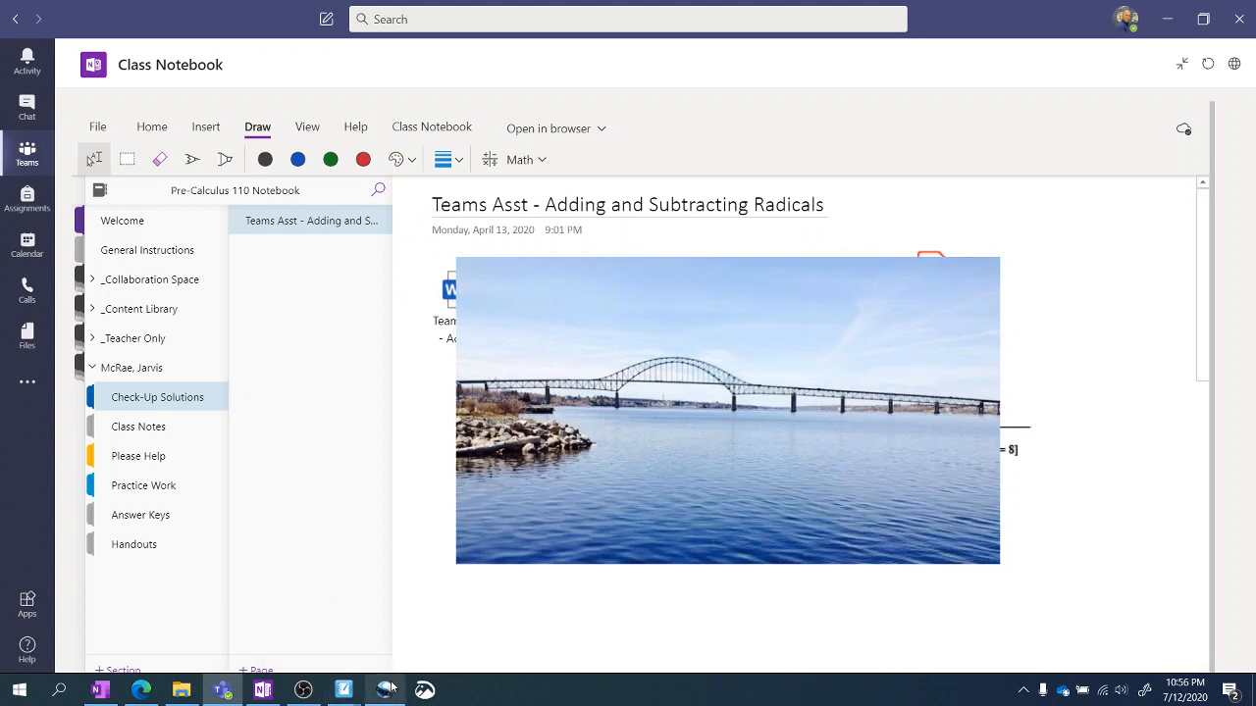
# Add a new untitled page to Check-Up Solutions and place it above the Teams Asst radicals page.
pyautogui.moveTo(390, 689)
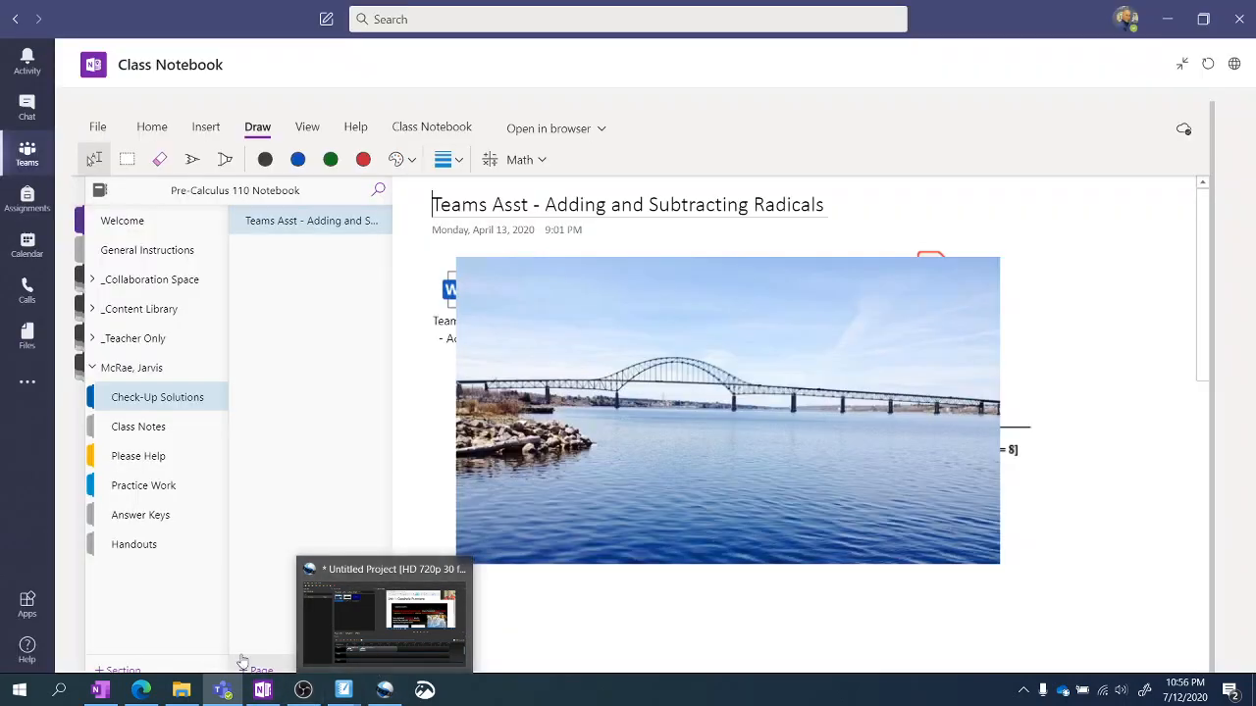
pyautogui.click(257, 670)
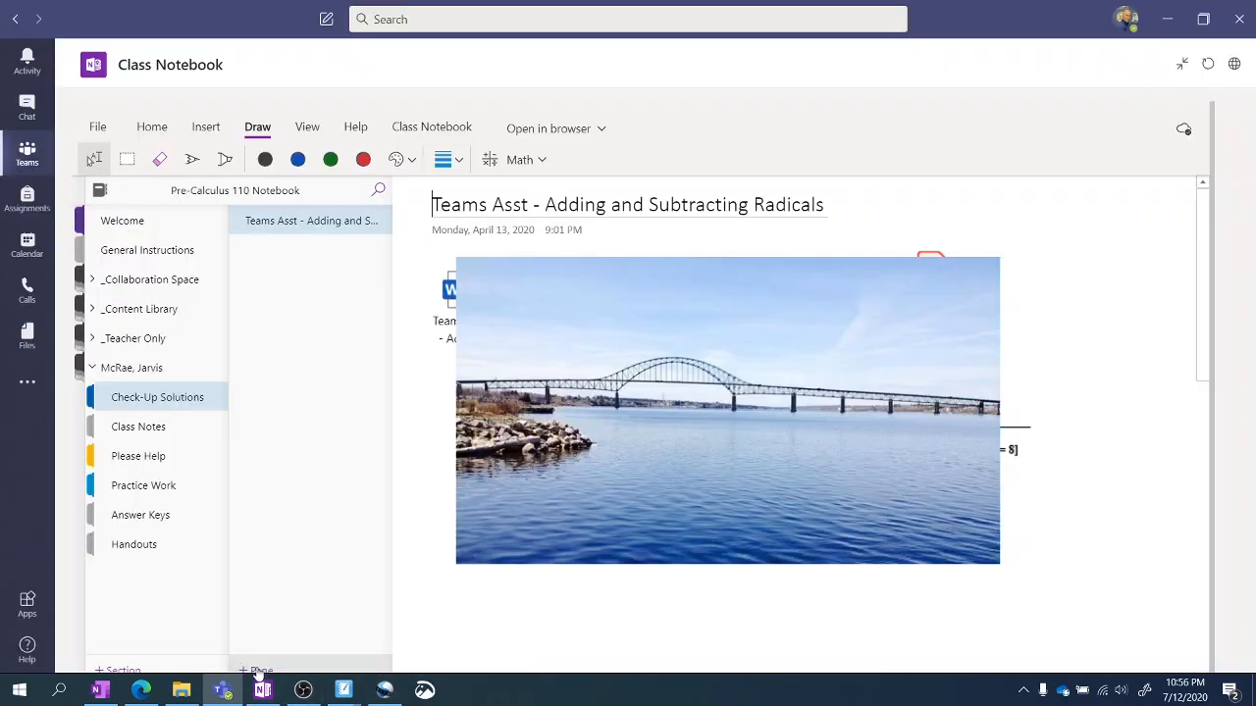
pyautogui.moveTo(266, 250); pyautogui.dragTo(266, 225)
pyautogui.click(269, 253)
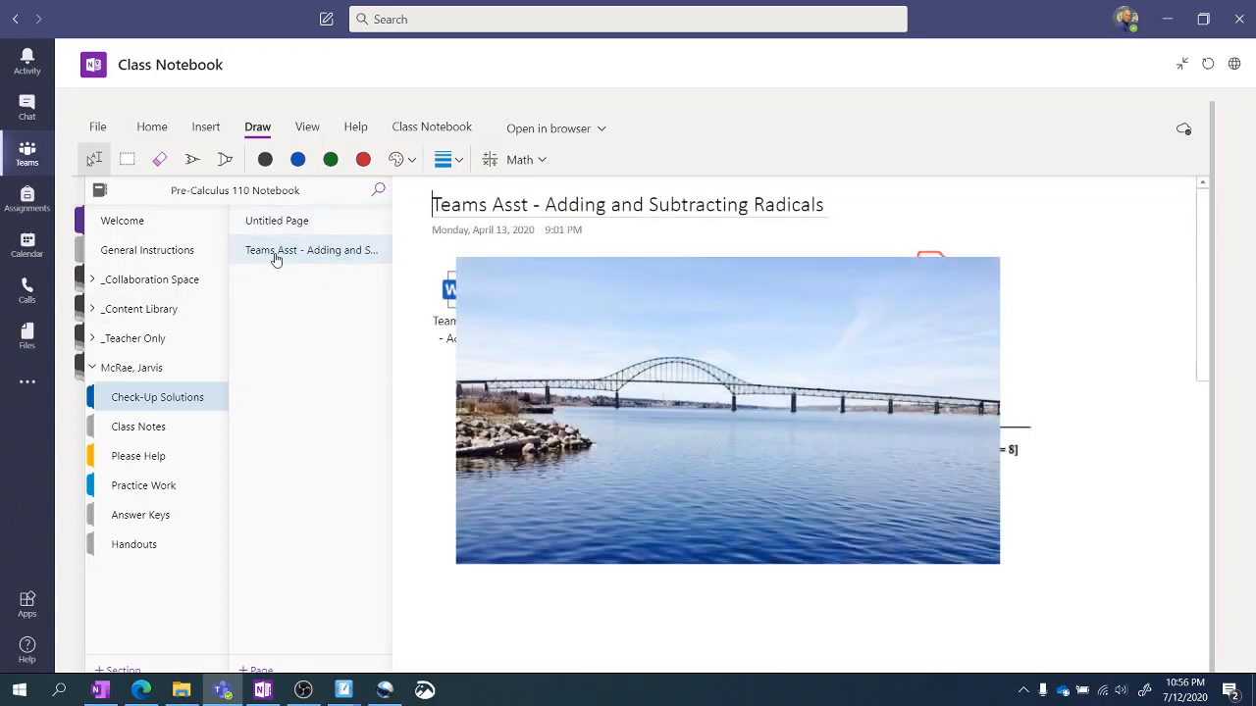
# View the student's Class Notes section and return to Check-Up Solutions.
pyautogui.click(92, 369)
pyautogui.click(92, 370)
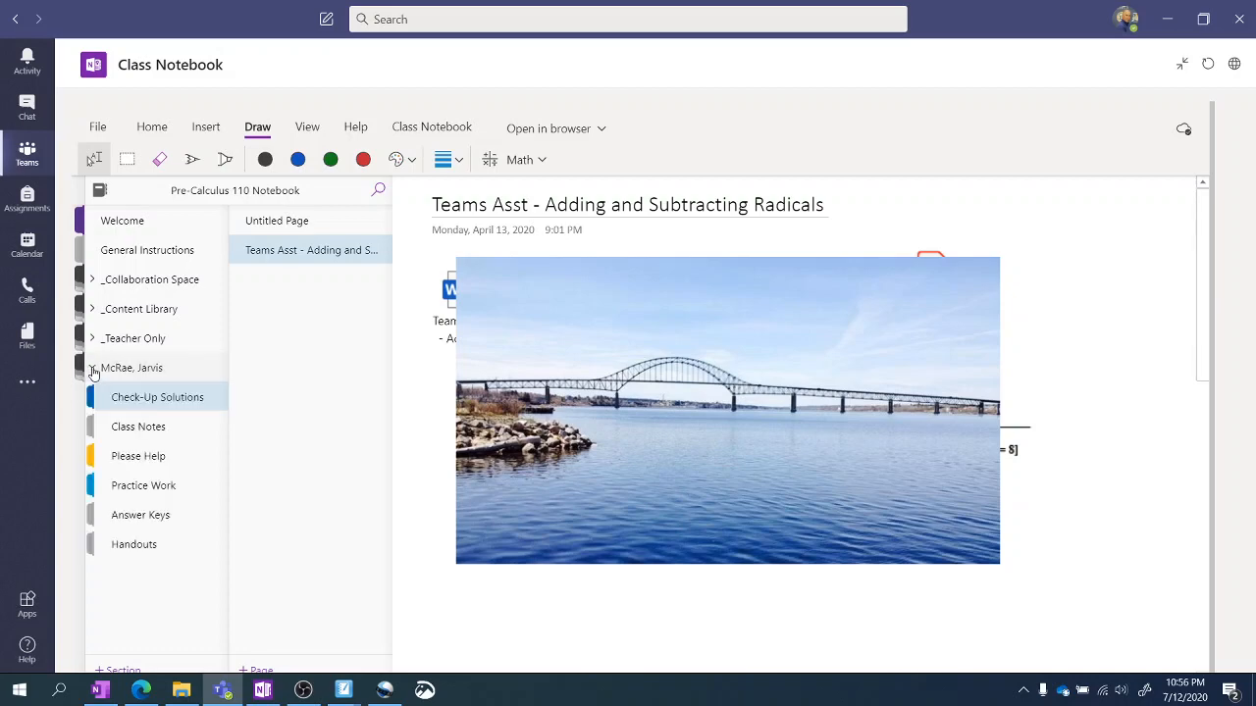
pyautogui.click(114, 432)
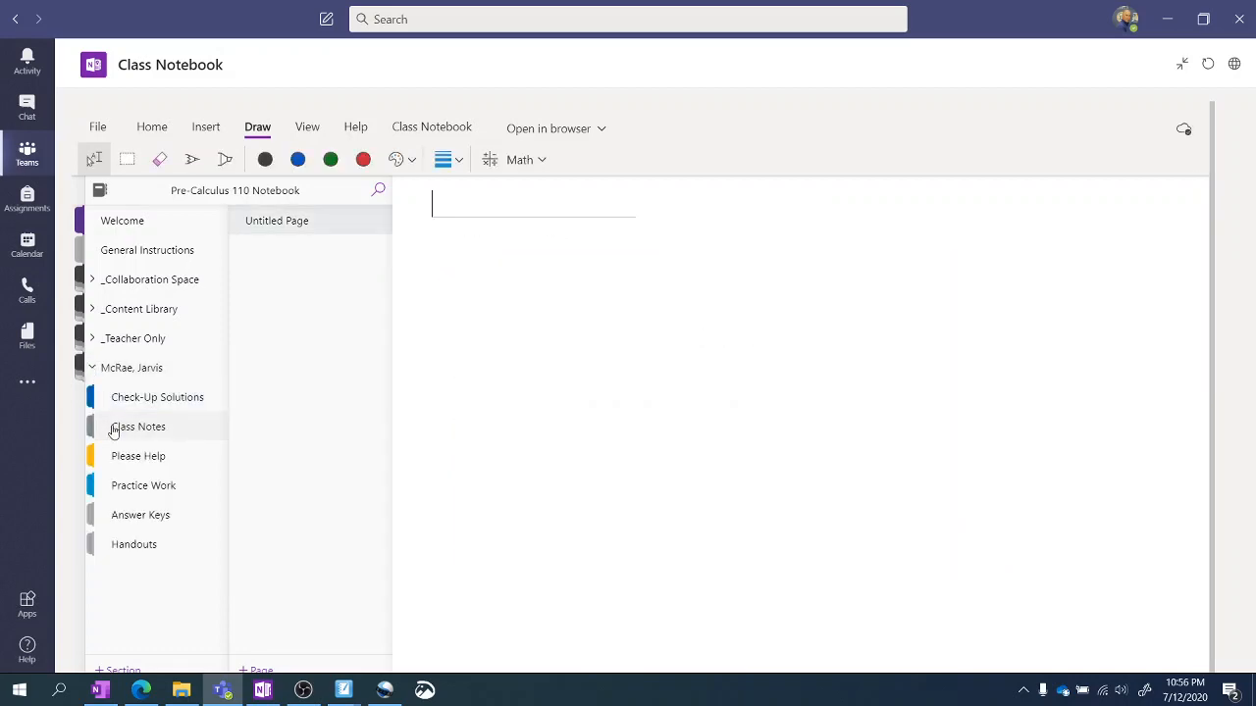
pyautogui.click(121, 405)
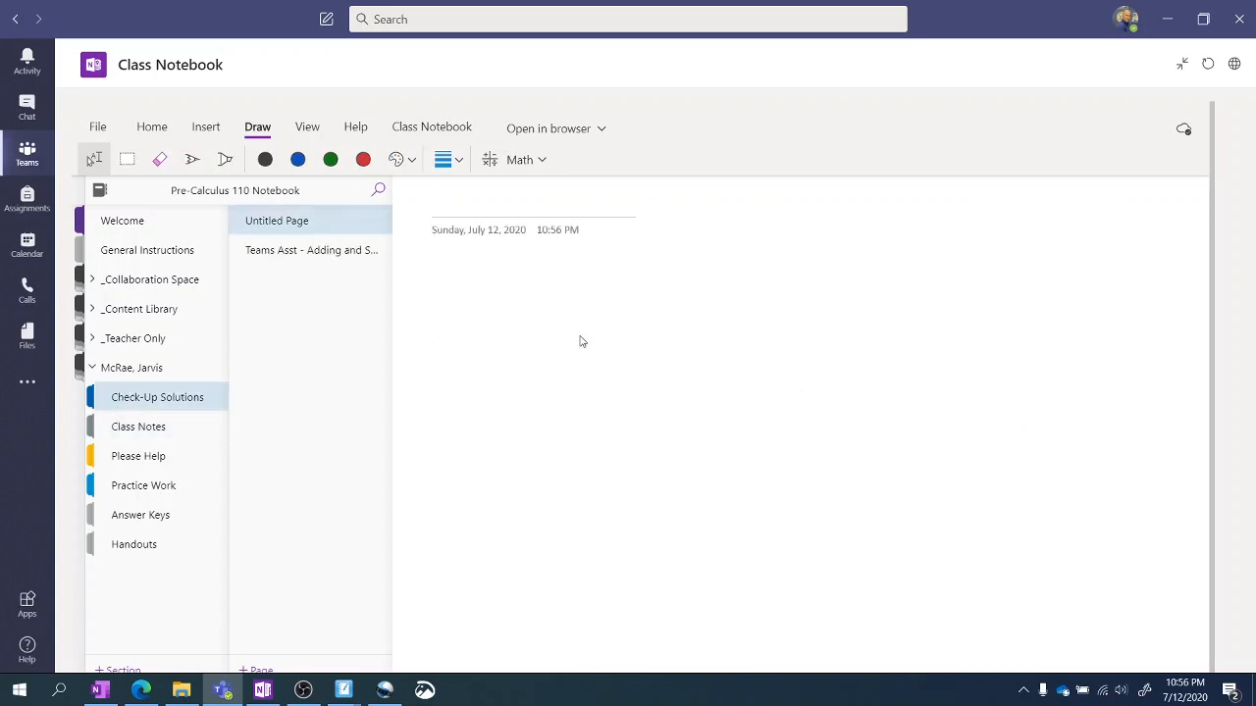
pyautogui.rightClick(294, 225)
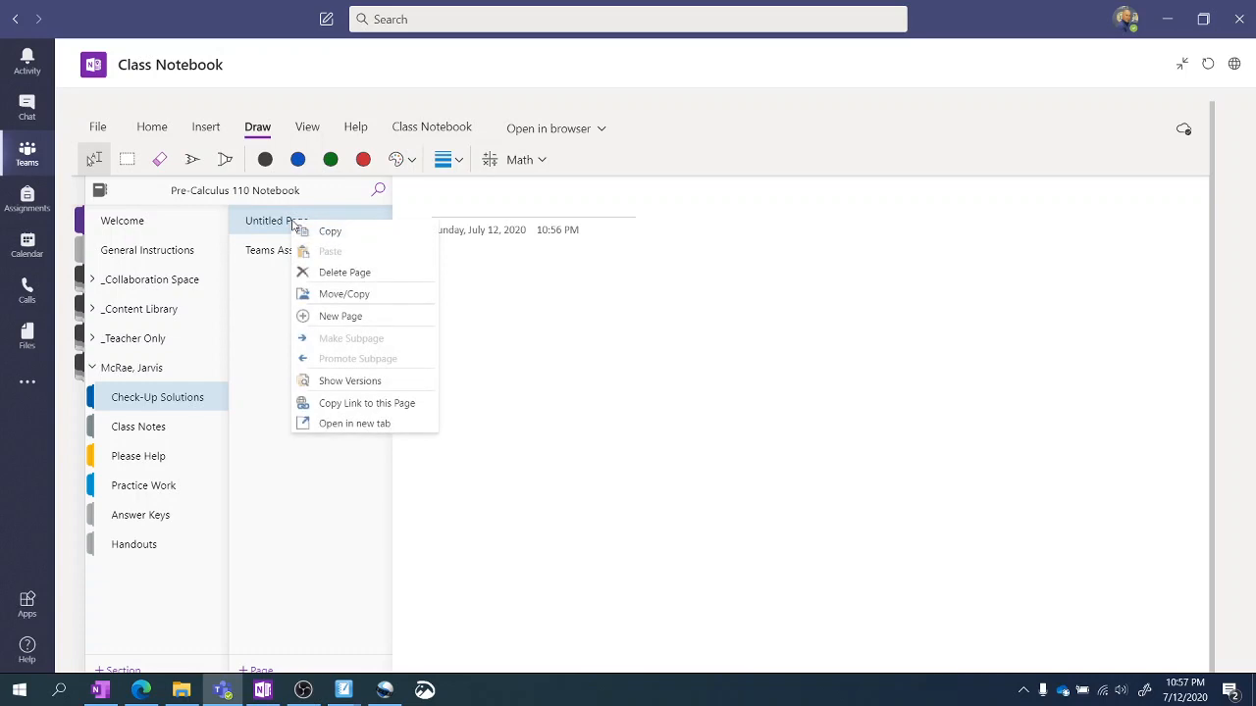
pyautogui.click(333, 273)
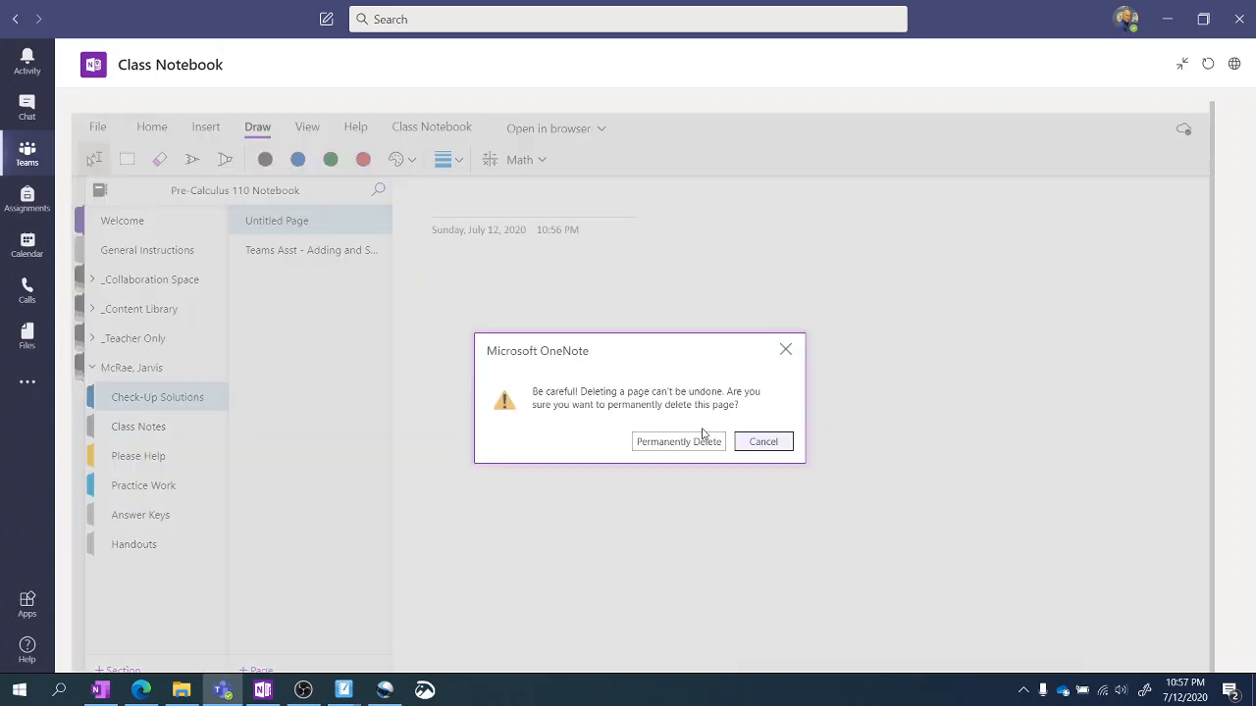
pyautogui.click(762, 442)
# Move the untitled page below the Teams Asst radicals page in Check-Up Solutions.
pyautogui.click(280, 220)
pyautogui.moveTo(281, 220); pyautogui.dragTo(280, 259)
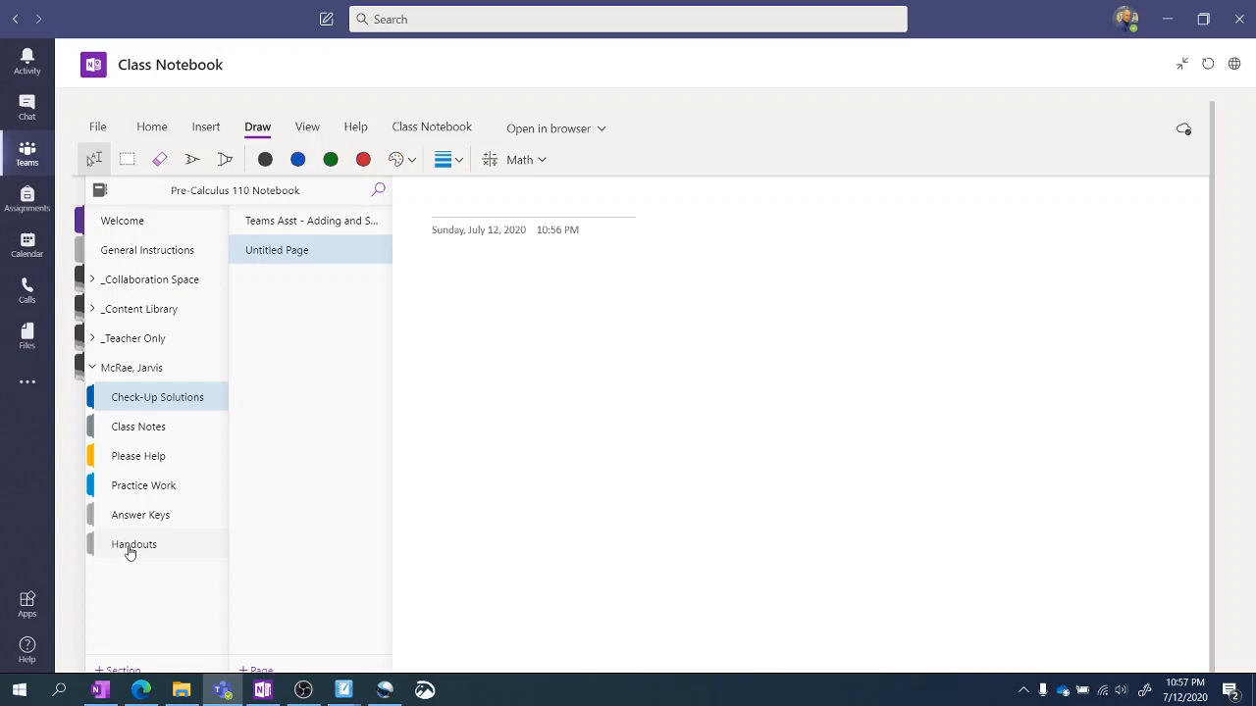
# Collapse the student's sections and view the available page distribution options.
pyautogui.click(93, 370)
pyautogui.click(424, 128)
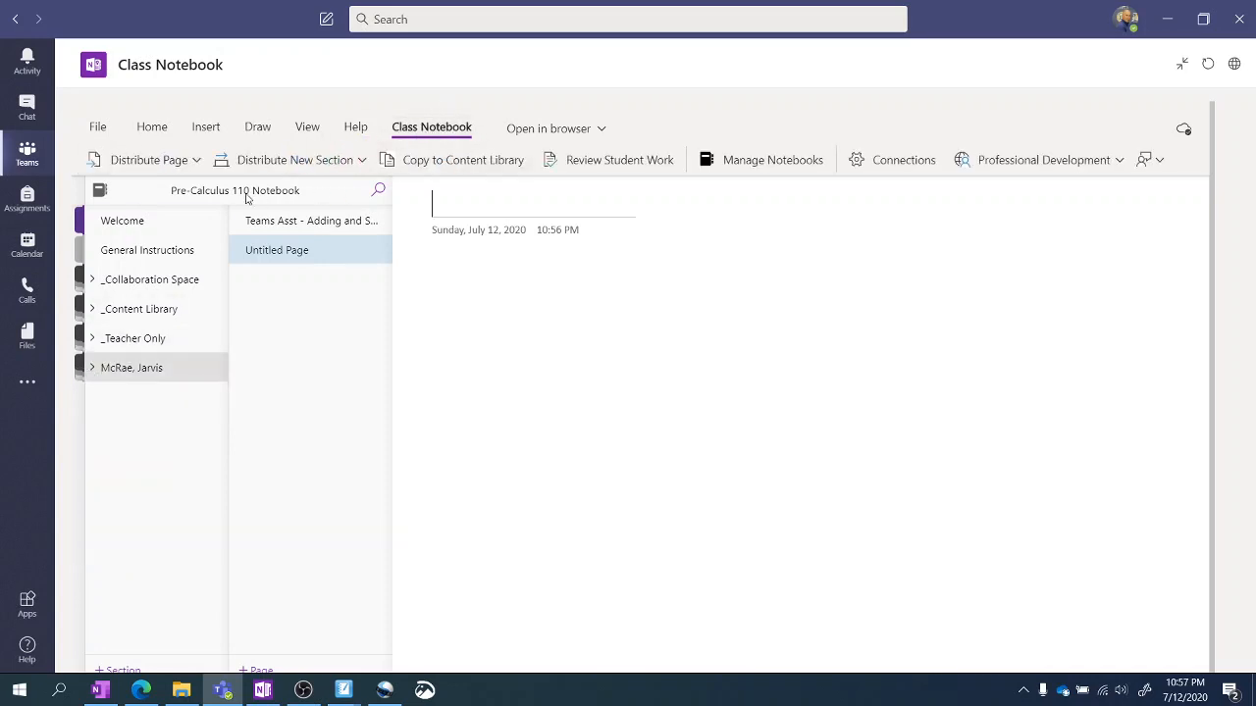
pyautogui.click(178, 165)
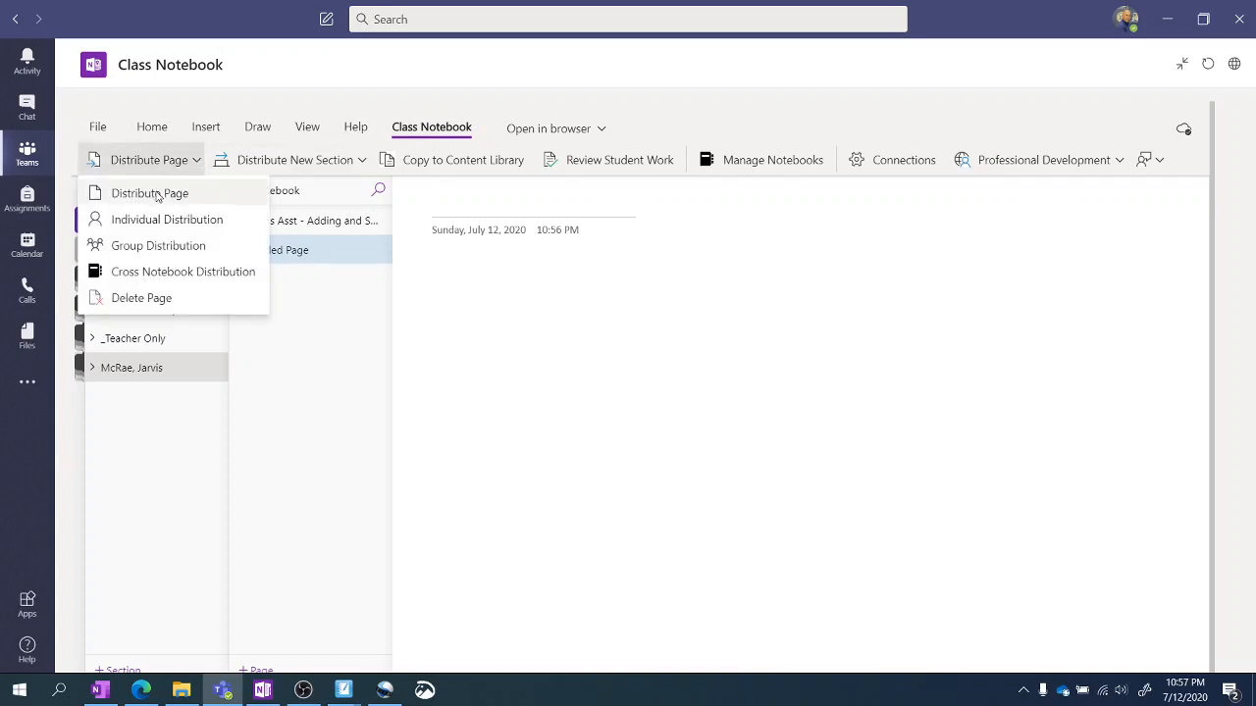
pyautogui.click(432, 349)
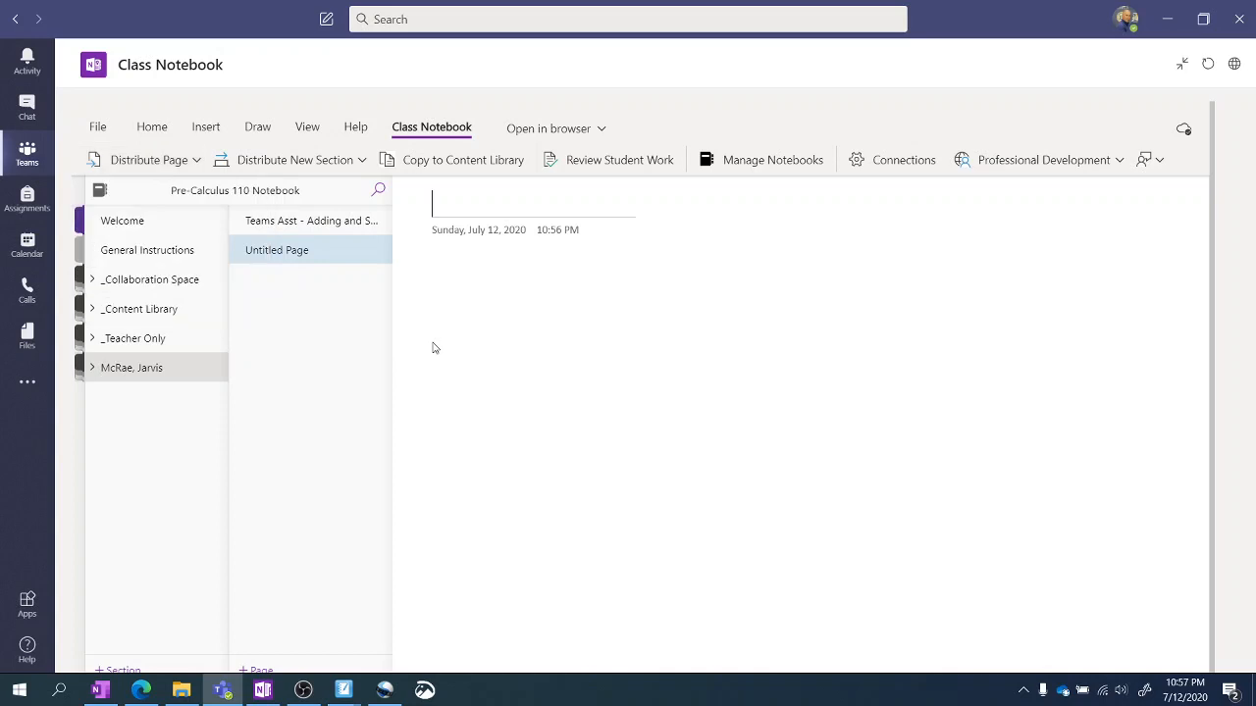
# Add a page titled "1.1a" to the Unit 1 - Quadratics section of Check-Ups in the _Teacher Only space.
pyautogui.click(92, 340)
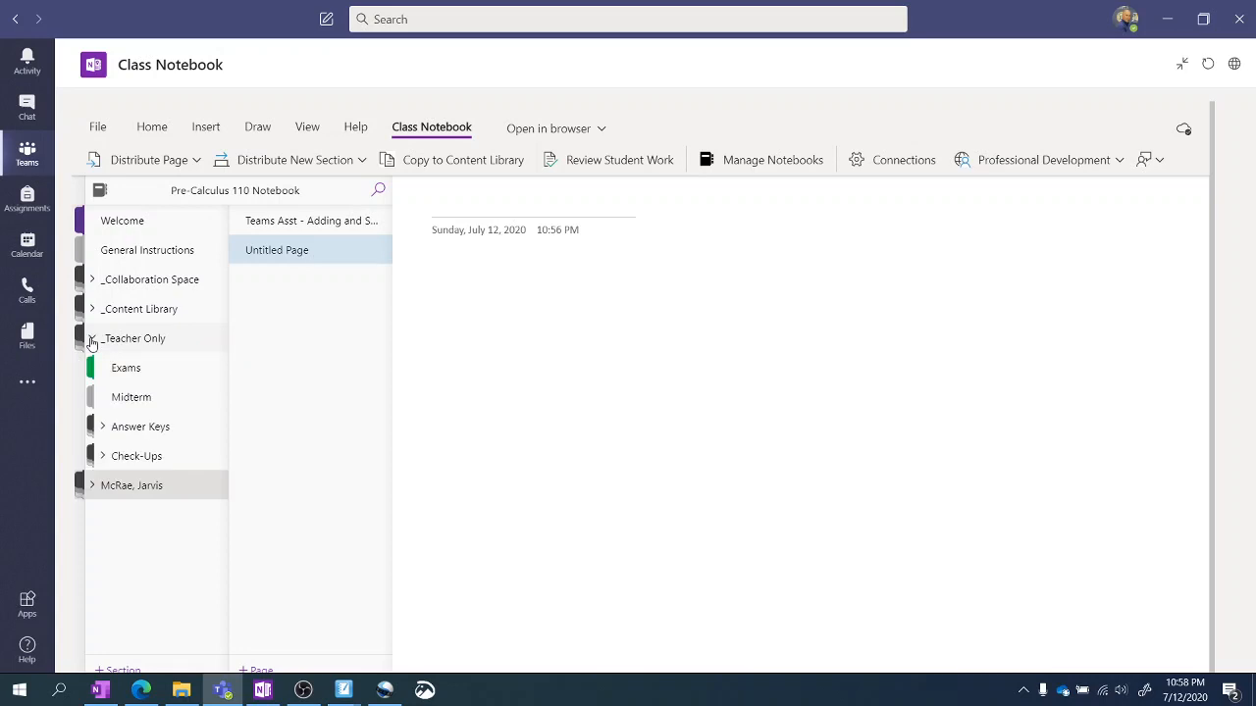
pyautogui.click(103, 457)
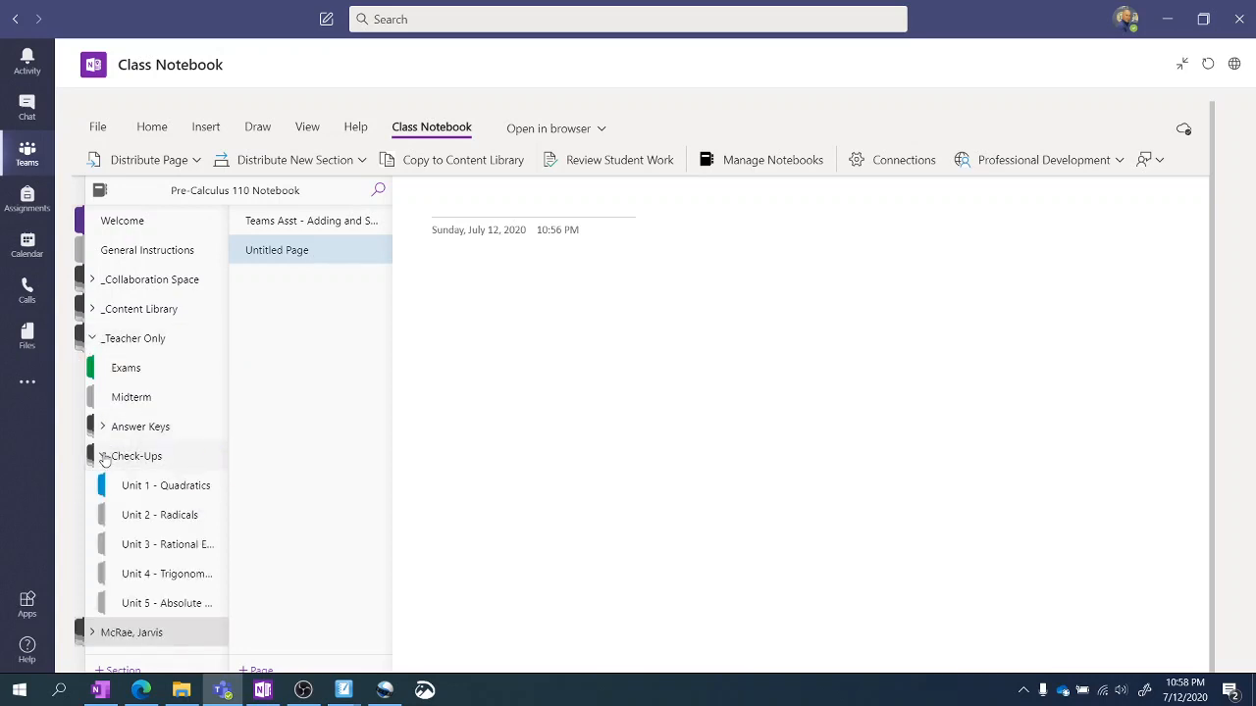
pyautogui.click(124, 492)
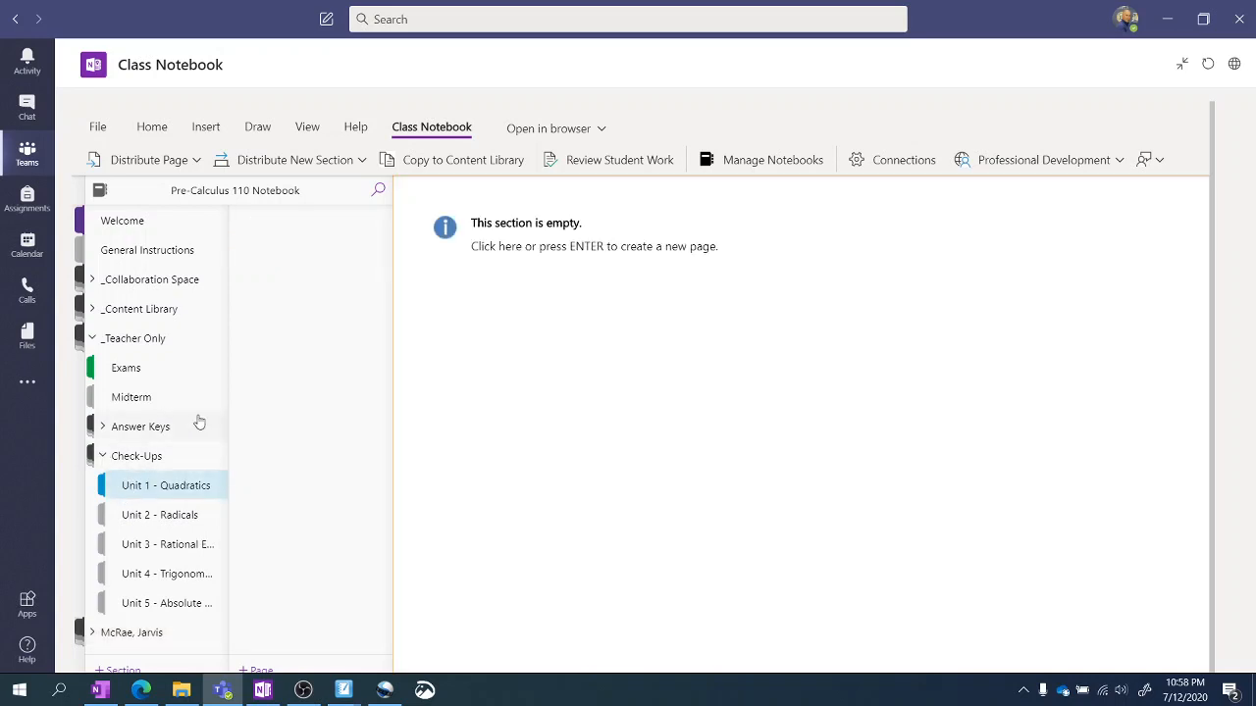
pyautogui.click(257, 671)
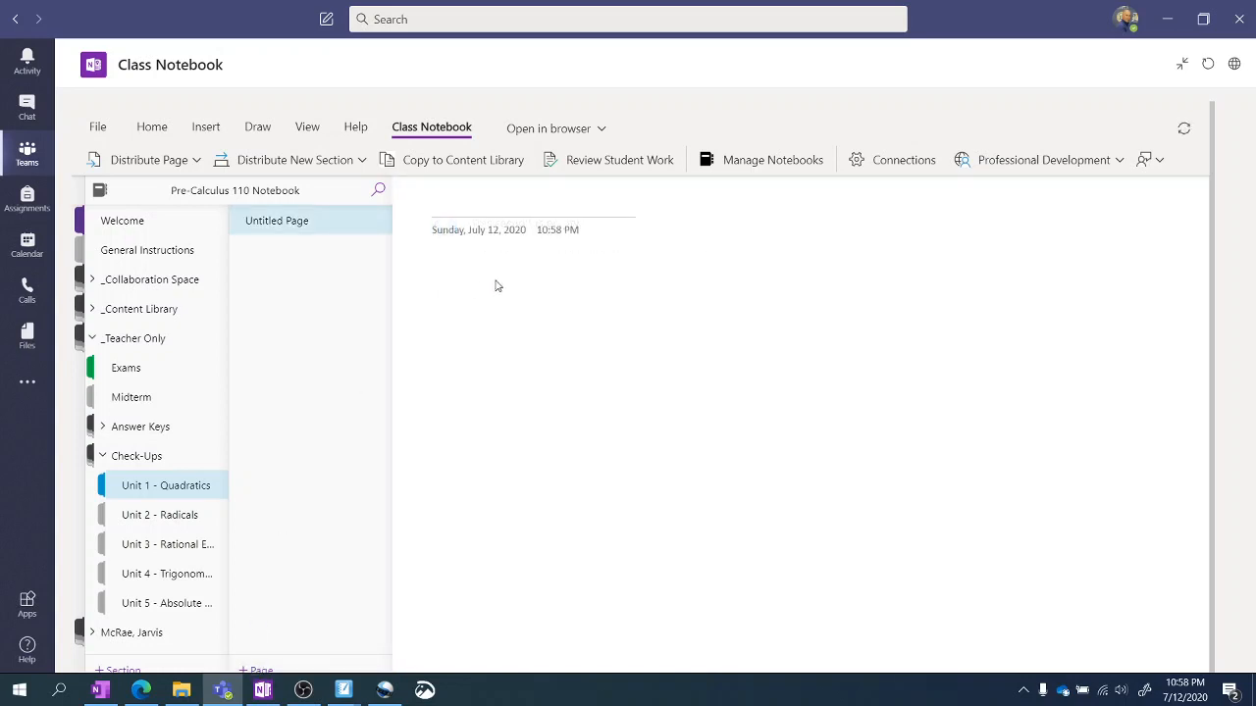
pyautogui.write('1.1')
pyautogui.write('b')
pyautogui.press('BackSpace')
pyautogui.write('a')
# Distribute the 1.1a page individually to the listed student's Handouts section.
pyautogui.click(157, 161)
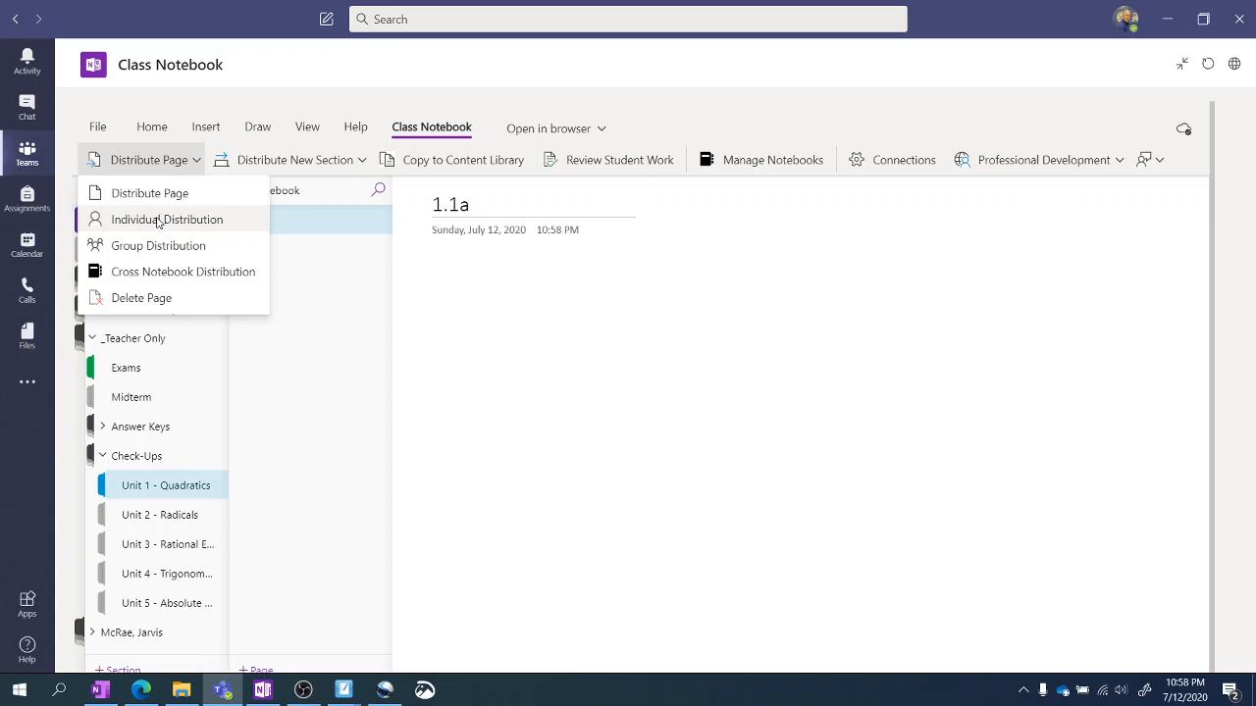
pyautogui.click(159, 223)
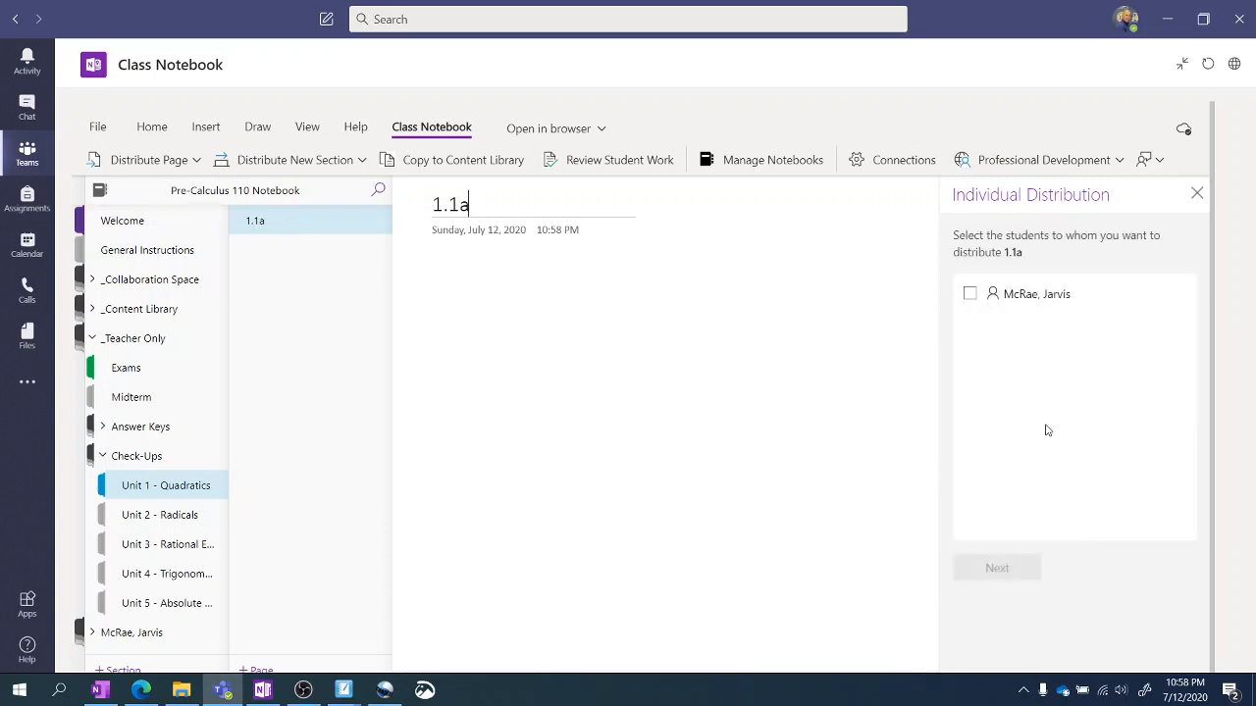
pyautogui.click(970, 297)
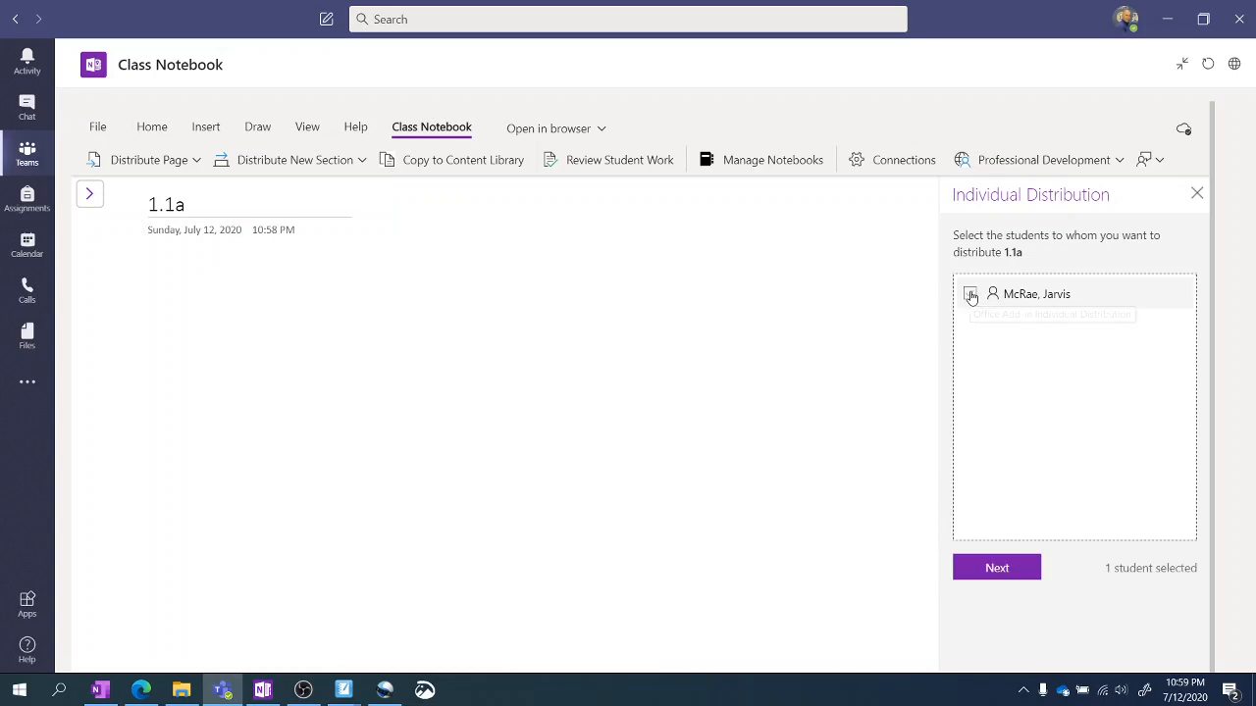
pyautogui.click(1006, 569)
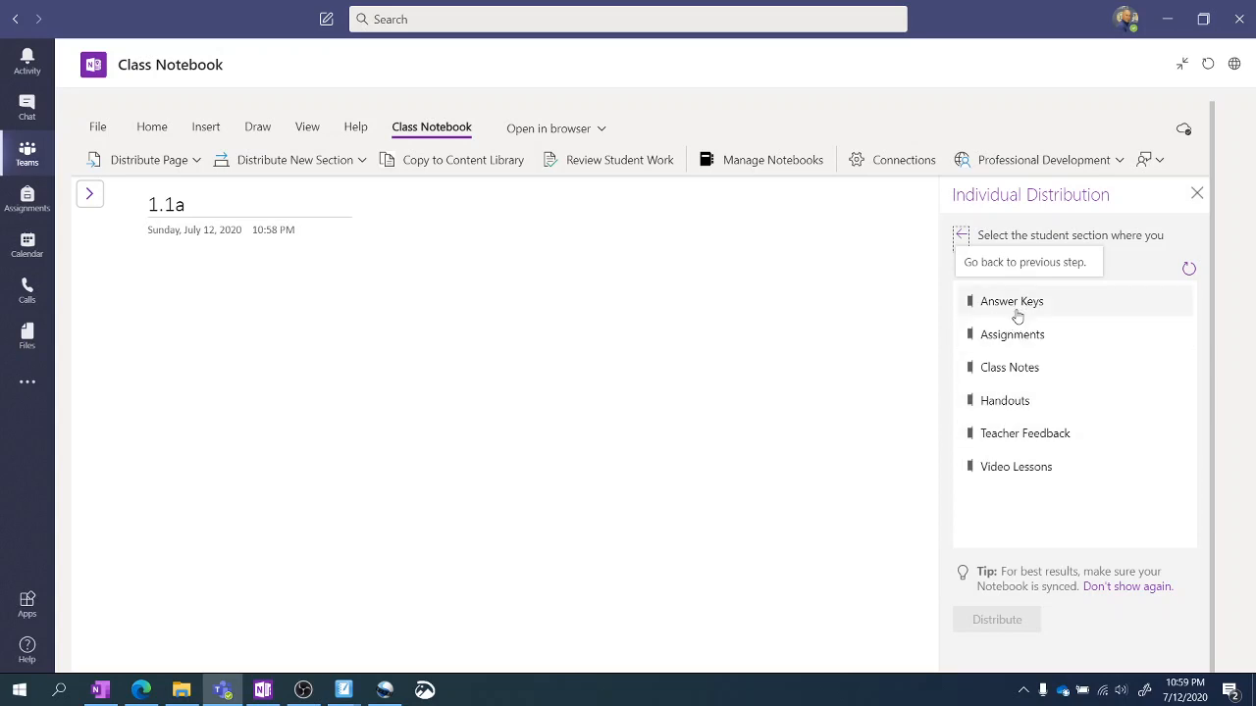
pyautogui.click(1008, 409)
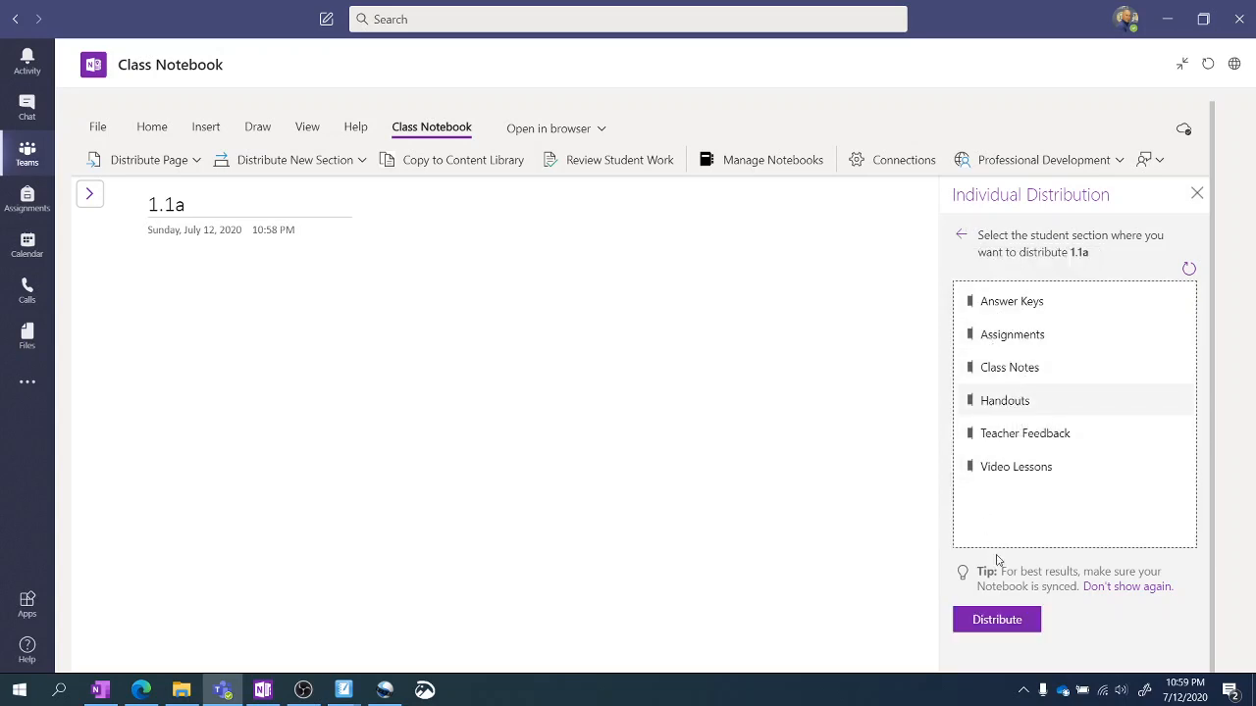
pyautogui.click(994, 410)
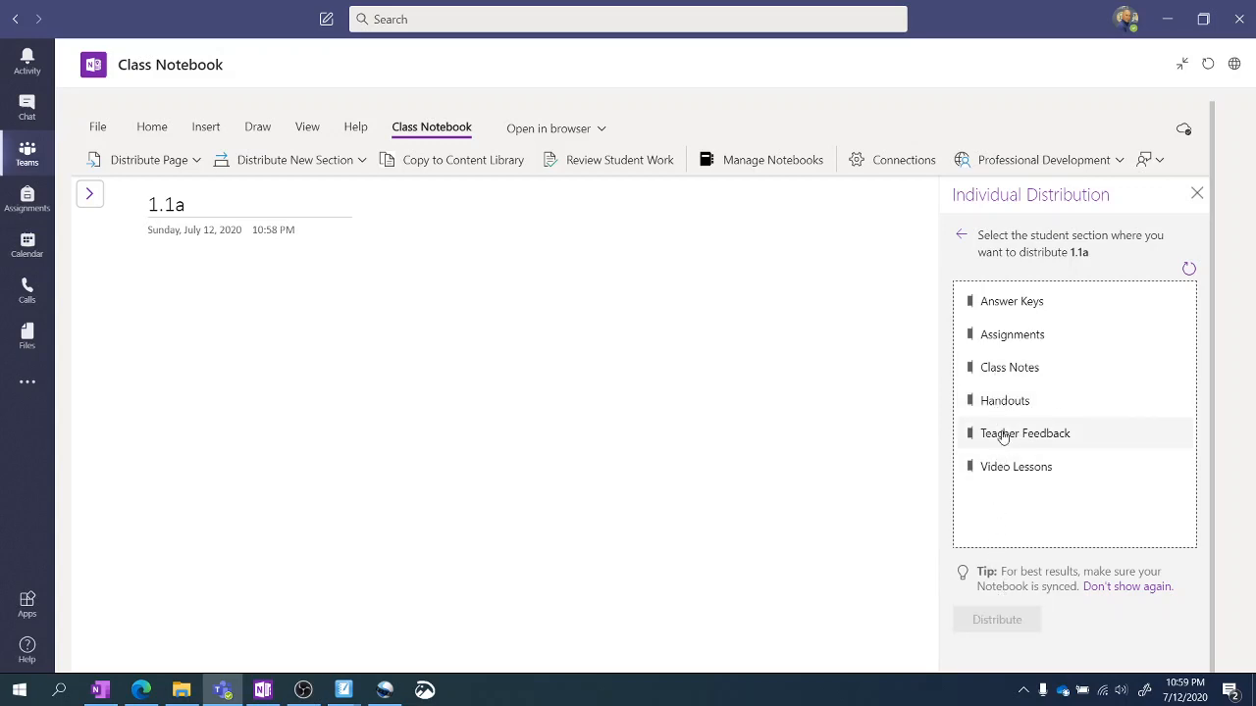
pyautogui.click(1004, 402)
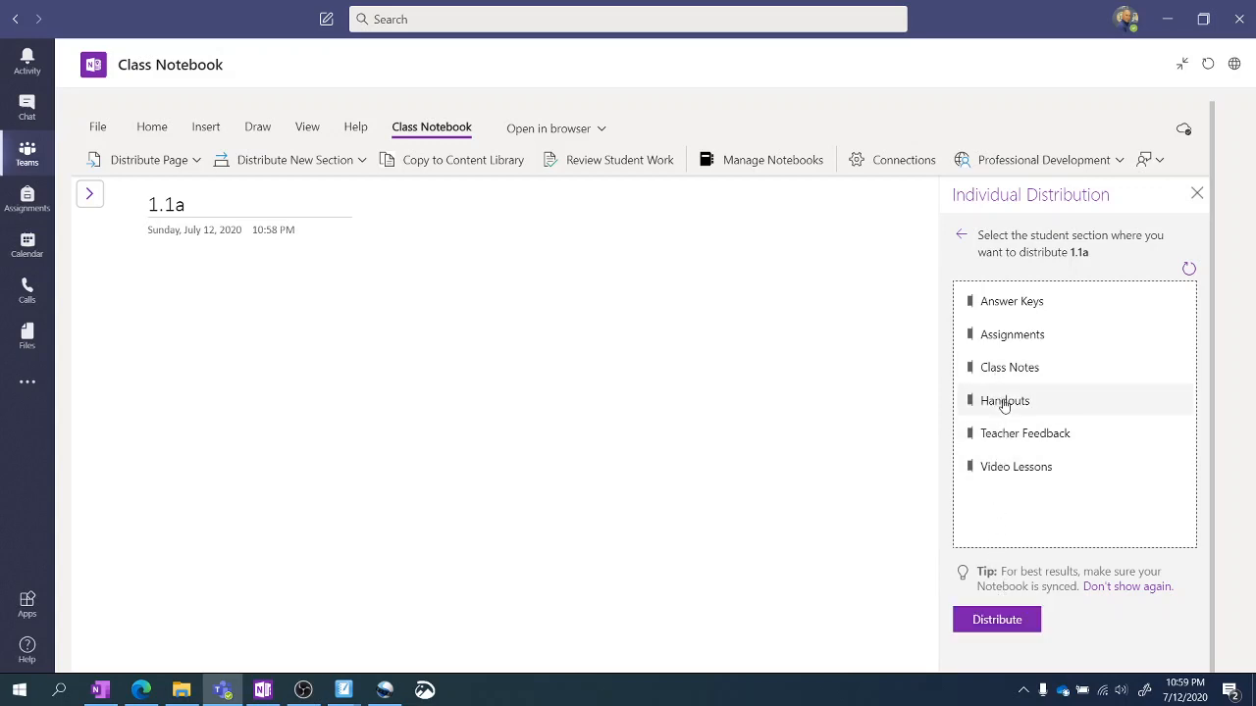
pyautogui.click(991, 618)
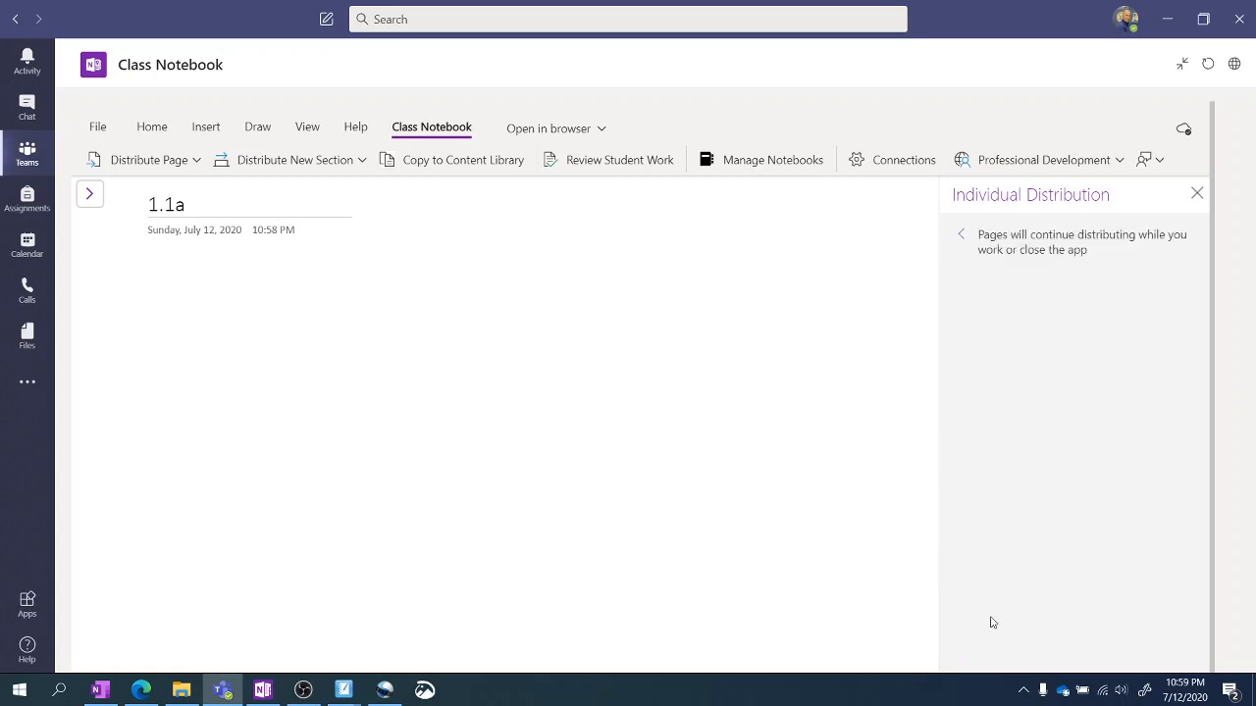
# Collapse the Check-Ups and _Teacher Only groups and open the distributed 1.1a page in the student's Handouts section.
pyautogui.click(90, 195)
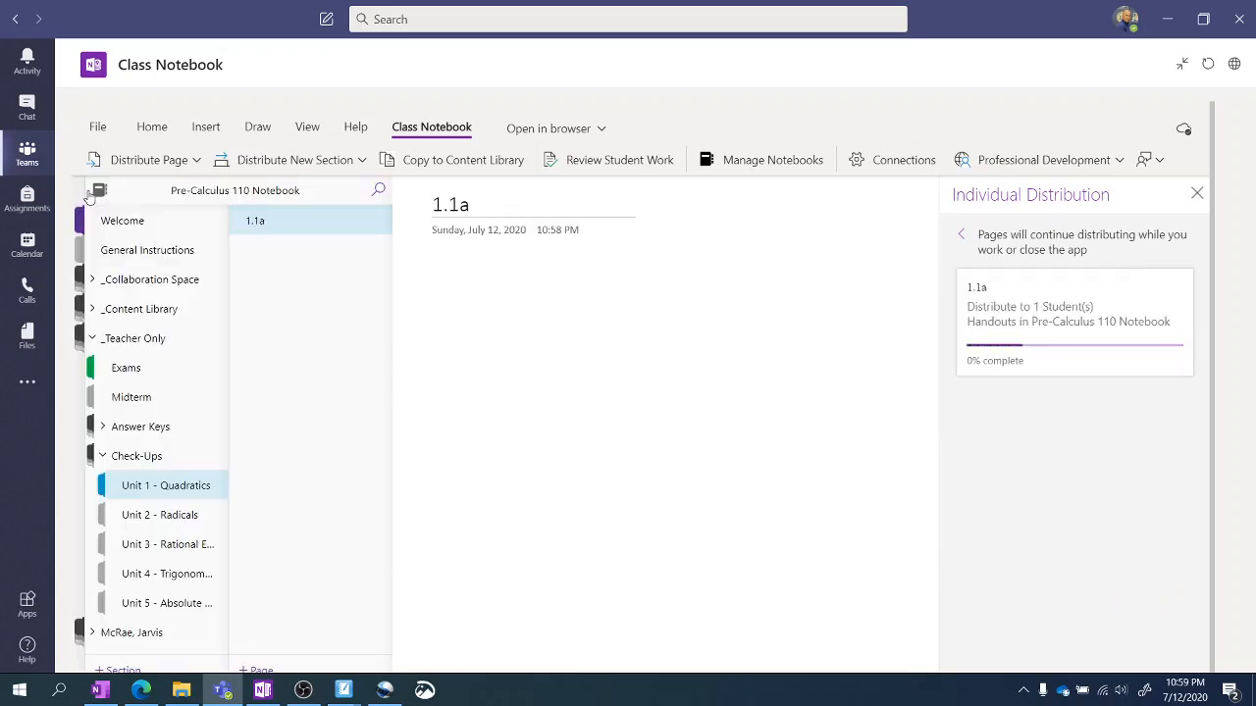
pyautogui.click(102, 456)
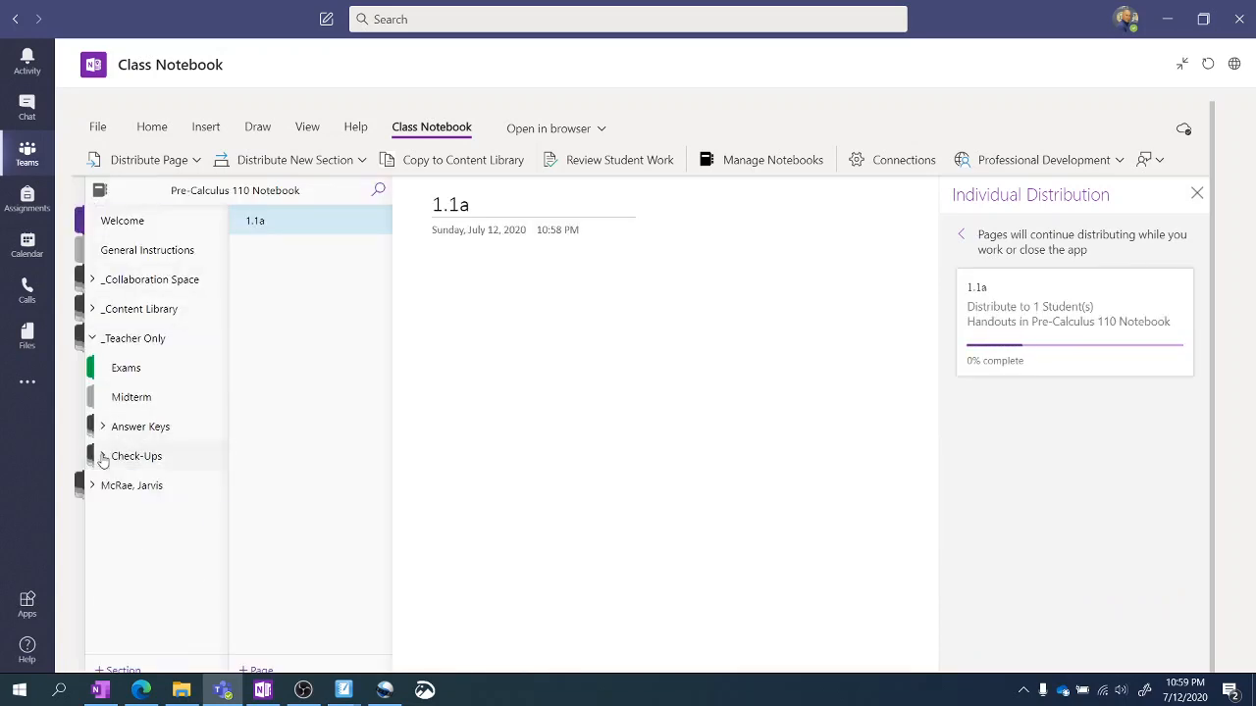
pyautogui.click(93, 338)
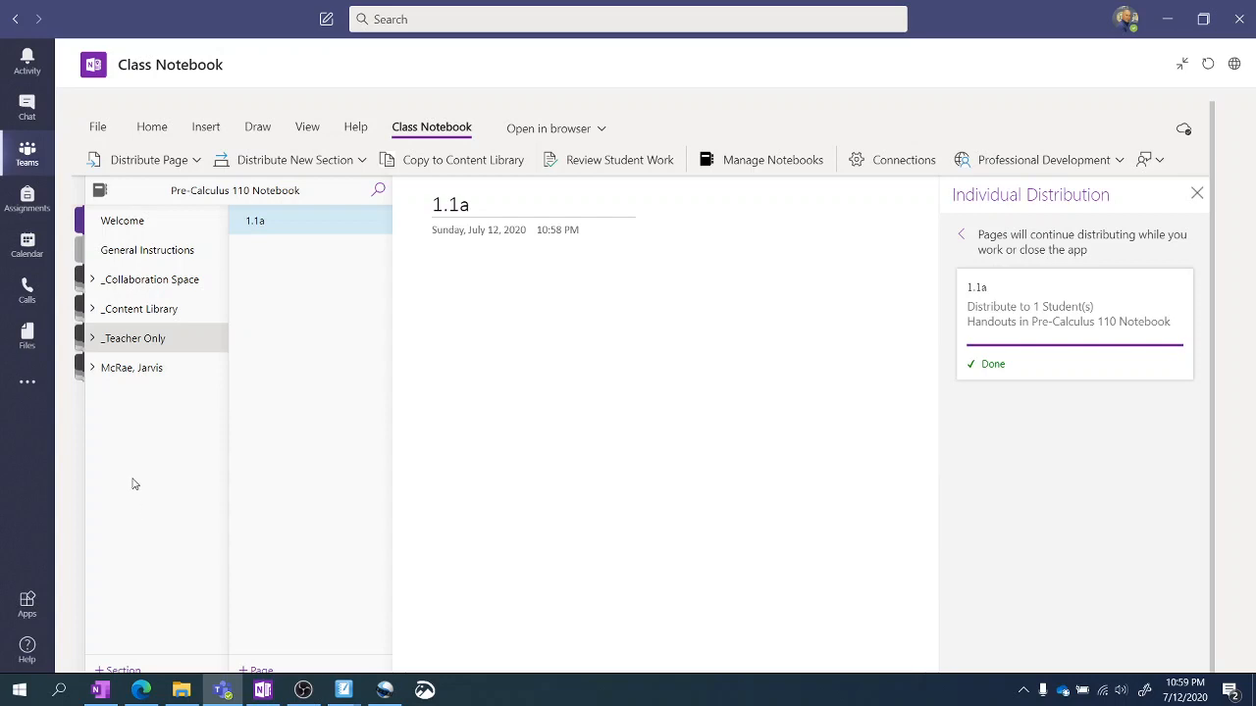
pyautogui.click(92, 367)
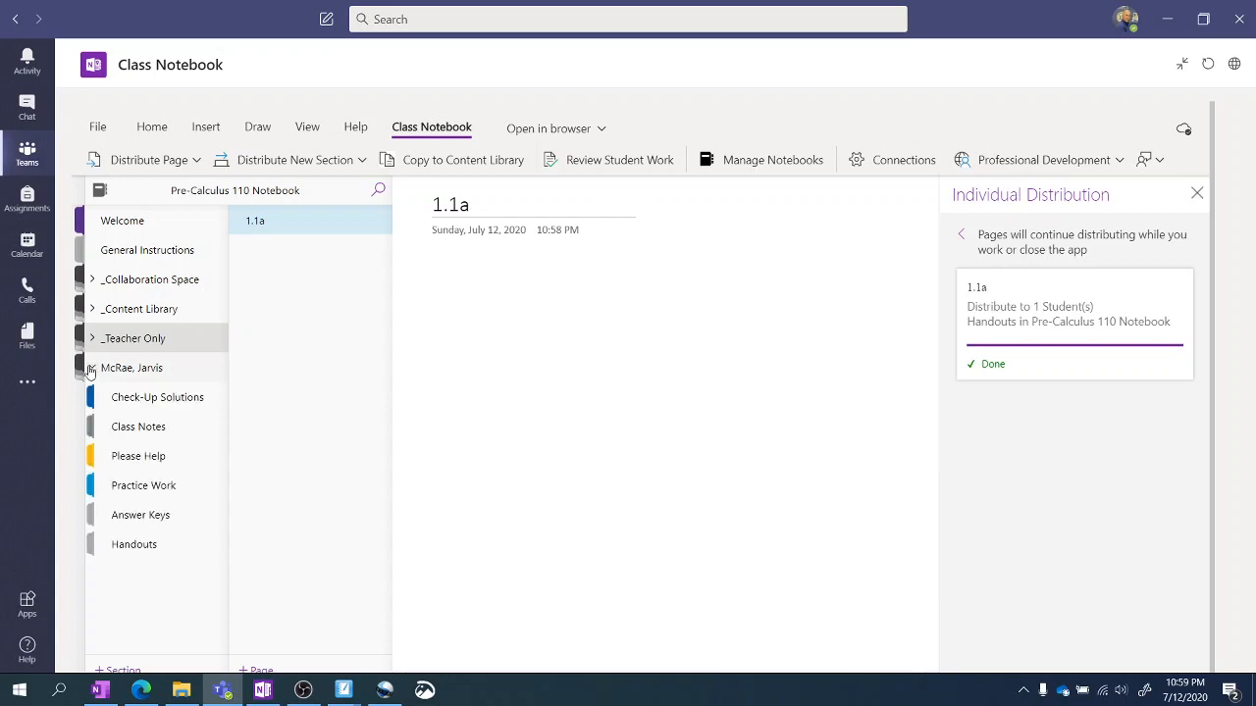
pyautogui.click(105, 548)
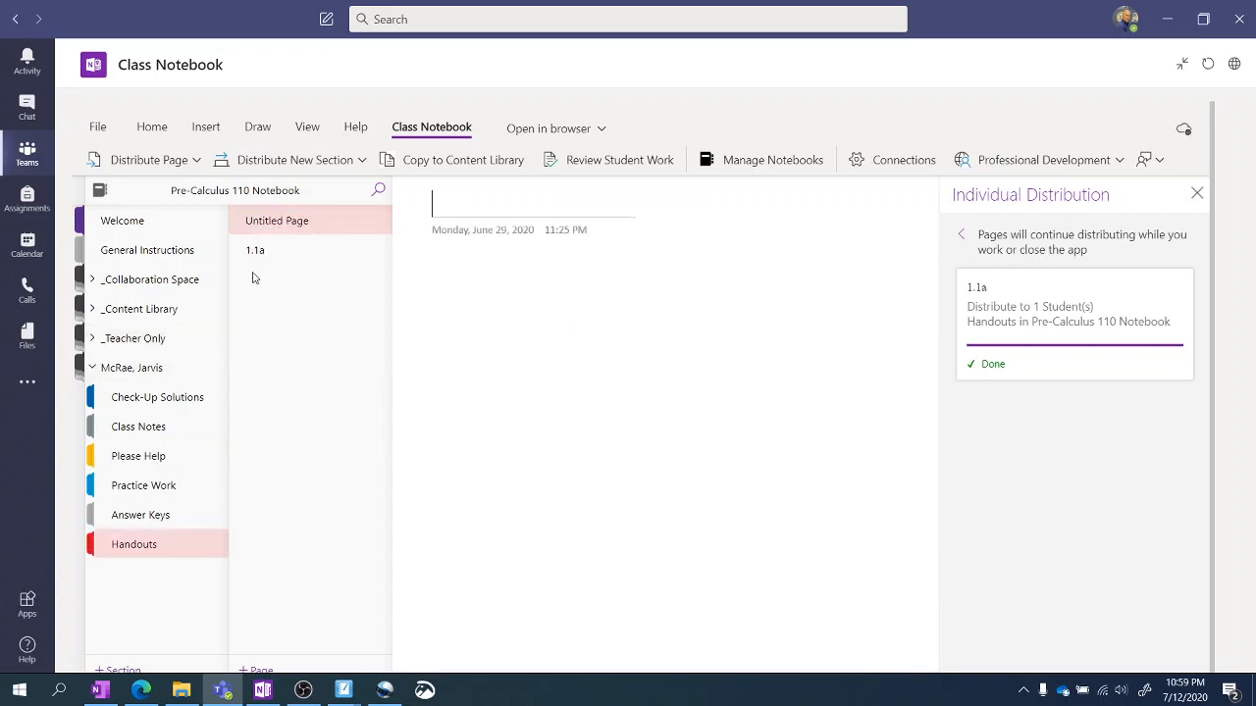
pyautogui.click(255, 257)
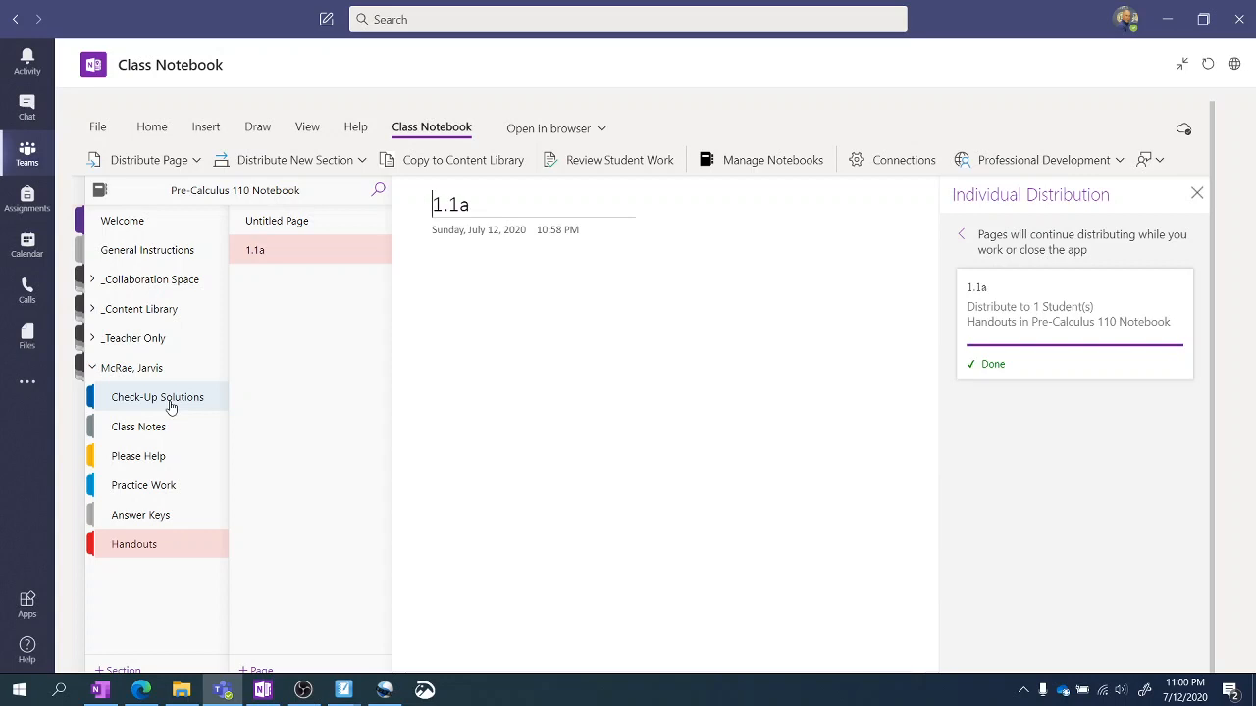
# Collapse the student's sections and close the Individual Distribution pane, keeping the notebook navigation open.
pyautogui.click(92, 369)
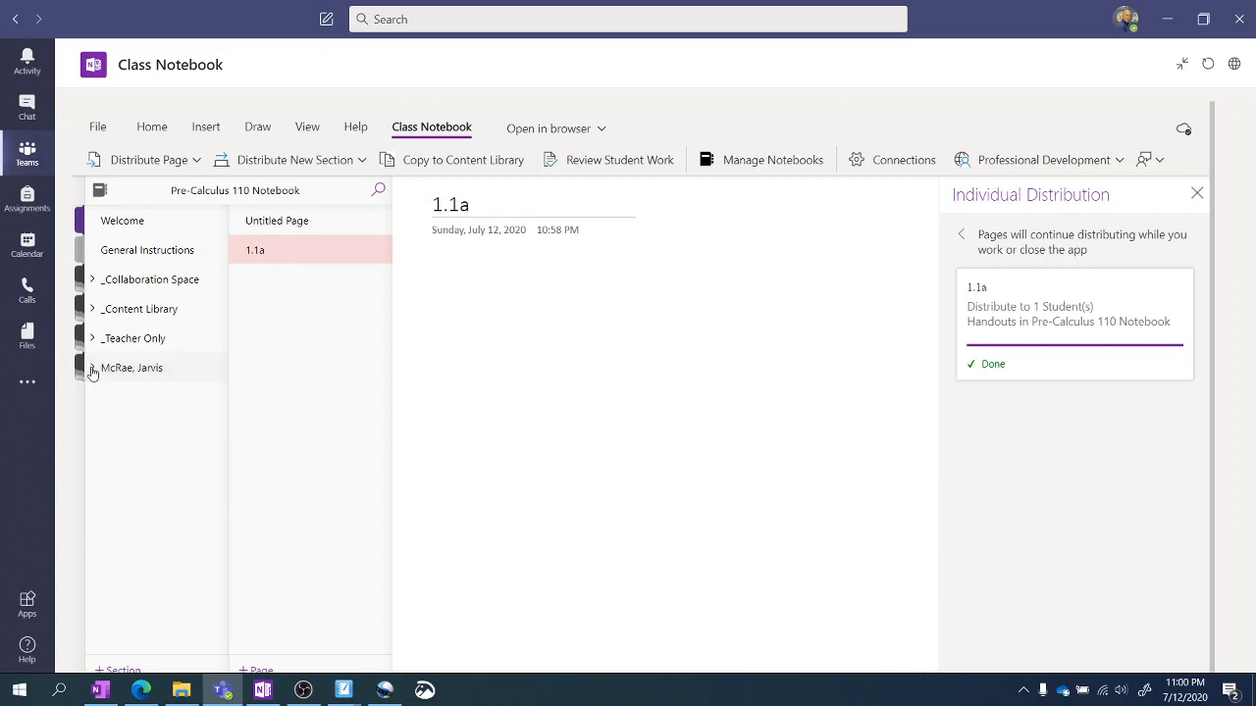
pyautogui.click(1199, 199)
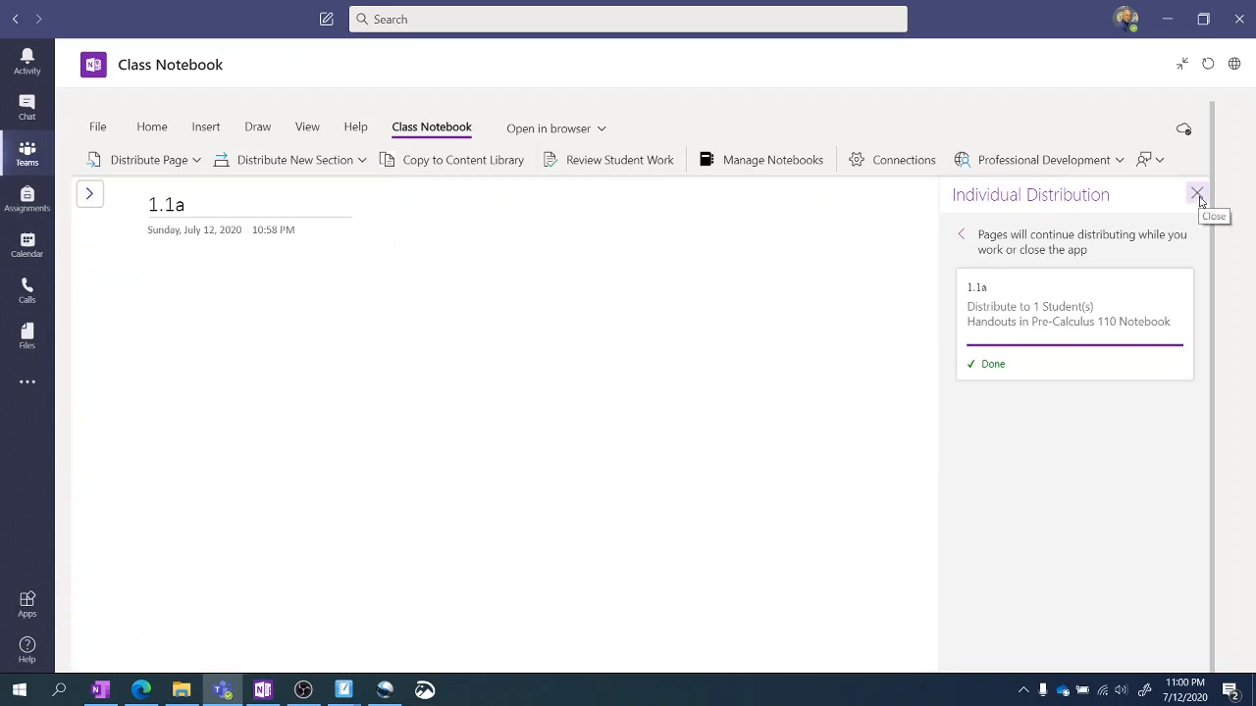
pyautogui.click(1198, 196)
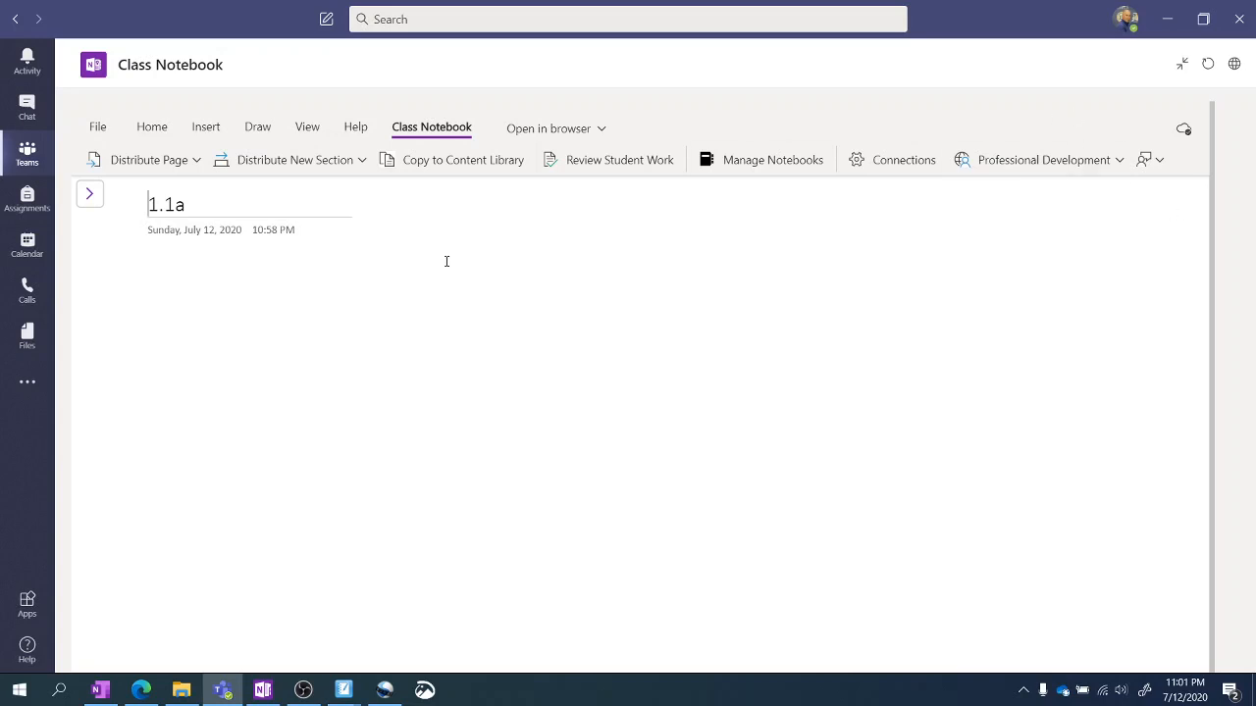
pyautogui.click(89, 202)
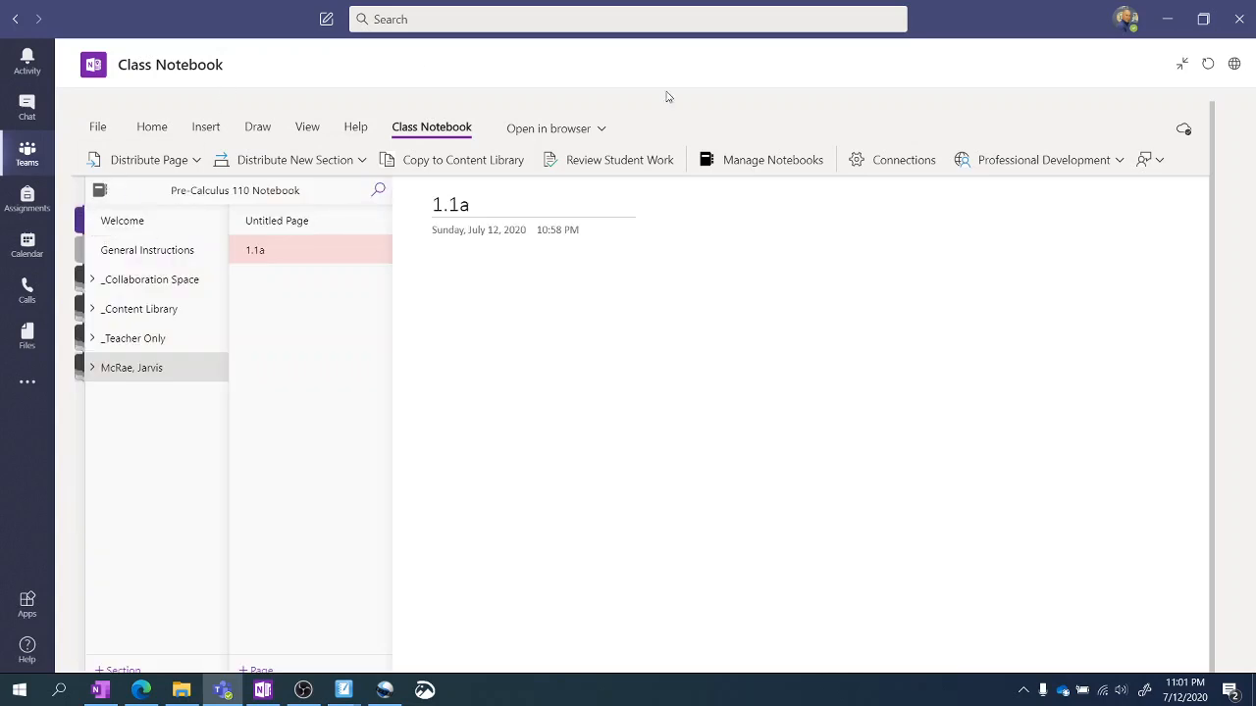
# Exit the expanded notebook view, return to the teams overview and reopen the Class Notebook of the Pre-Calculus 110 team.
pyautogui.click(1183, 65)
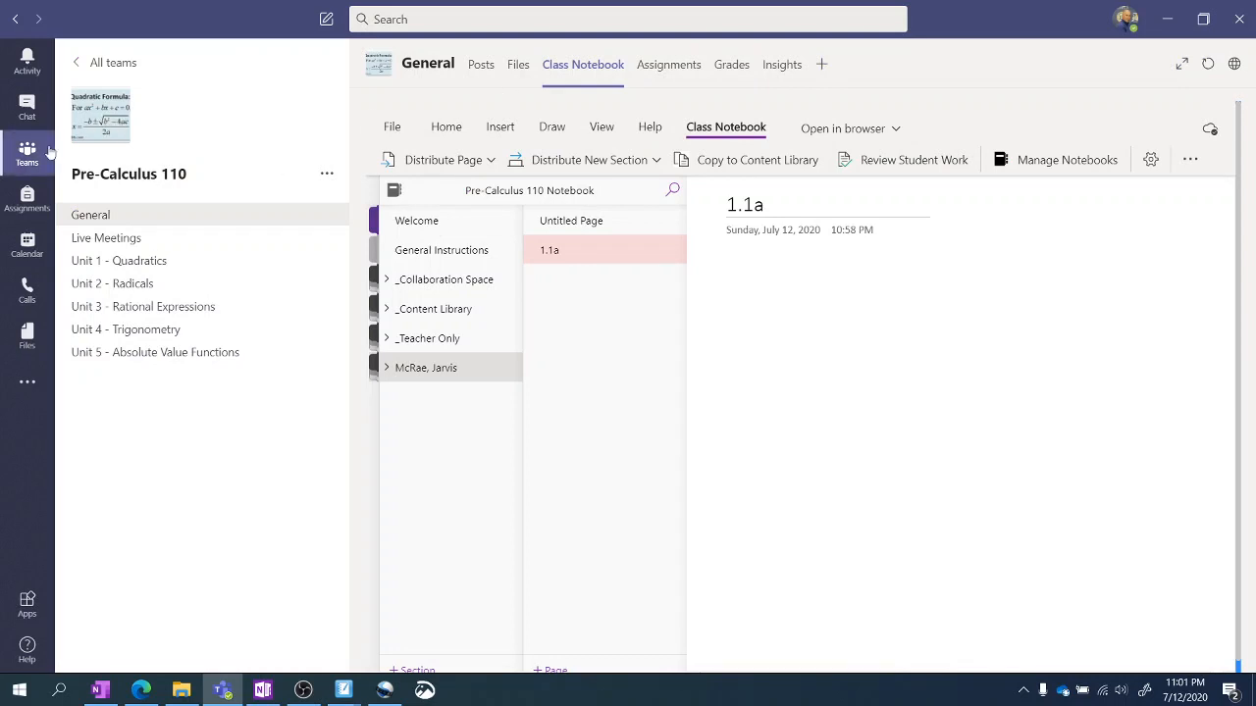
pyautogui.click(17, 168)
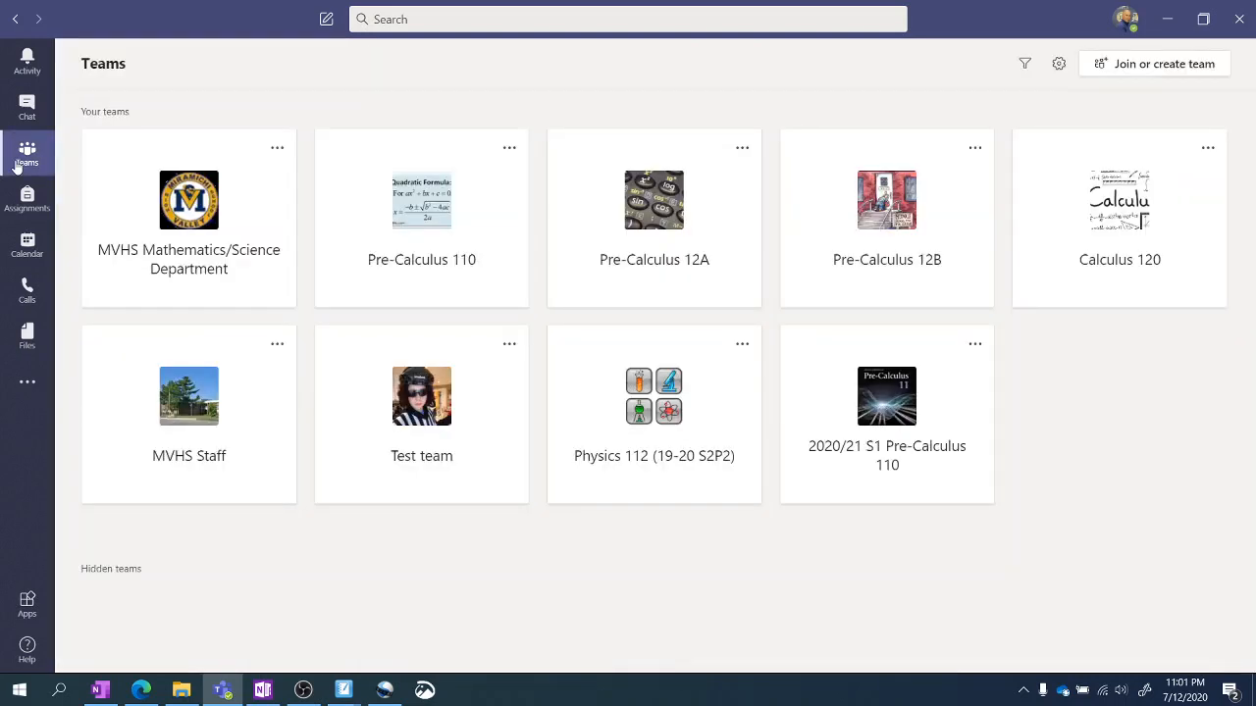
pyautogui.click(403, 240)
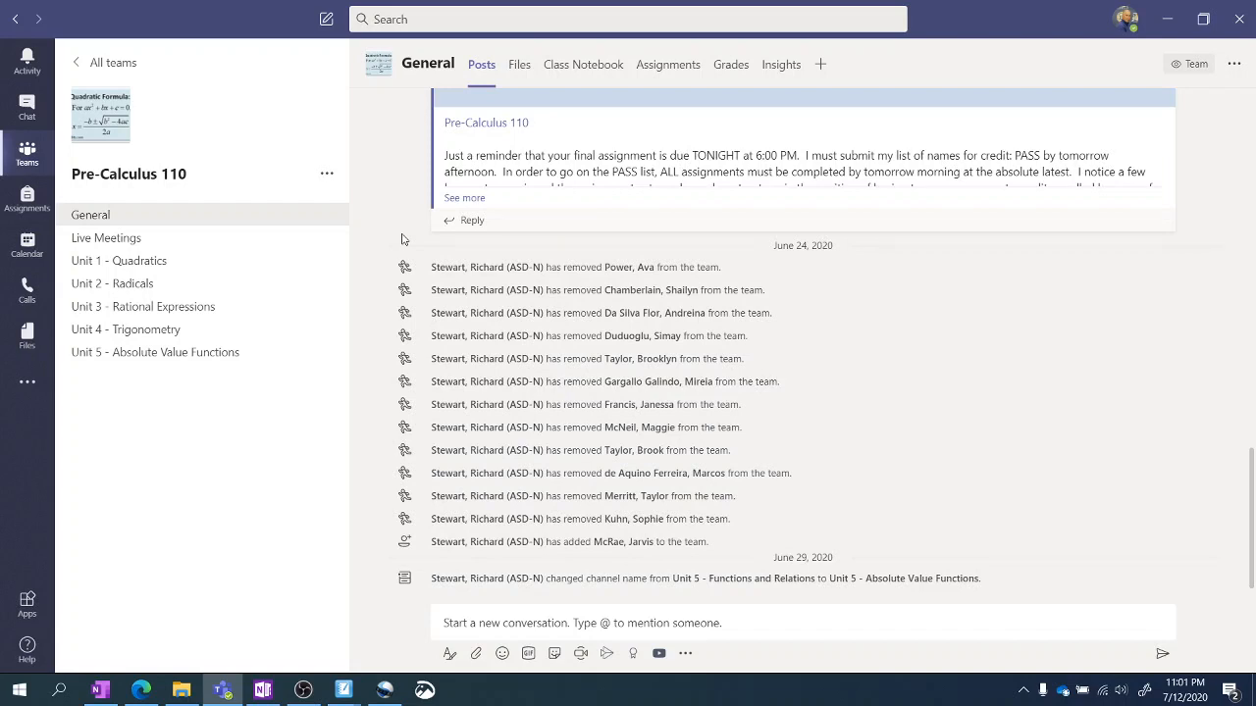
pyautogui.click(589, 69)
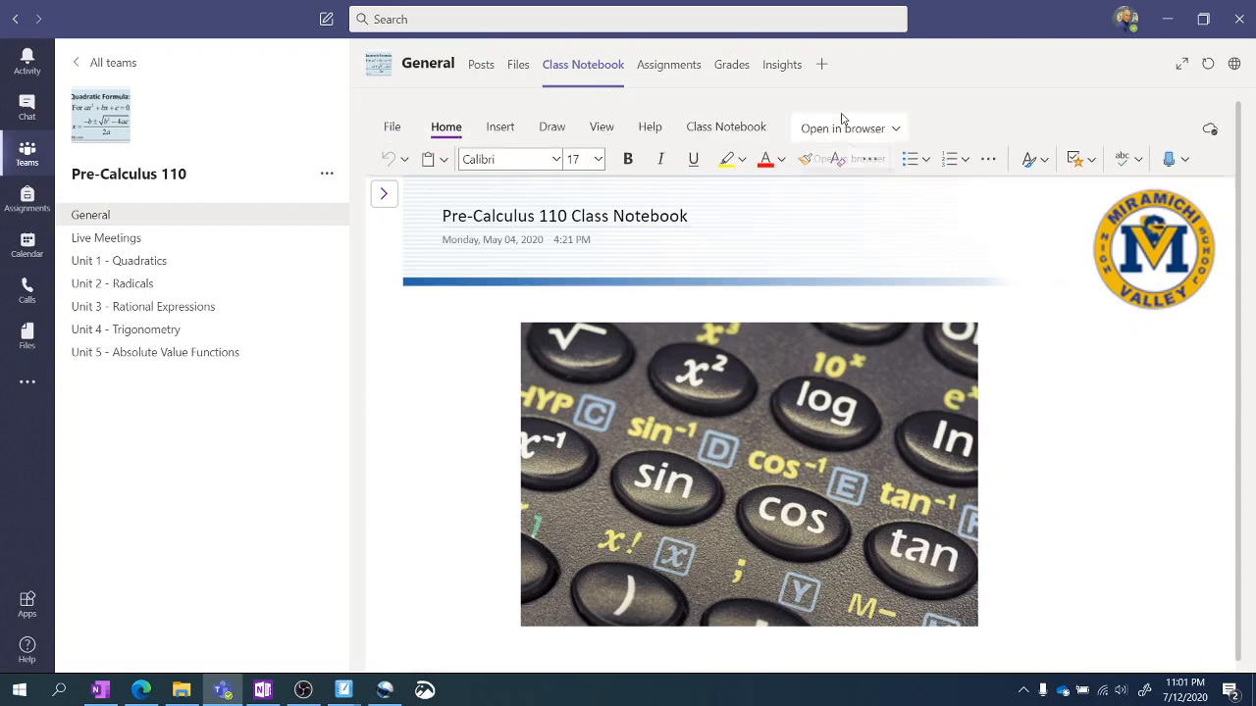
# Examine the Quadratic Functions, Solving Quadratic Equations and Unit Review sections under Unit 1 - Quadratics in _Content Library, collapsing the groups when finished.
pyautogui.click(383, 196)
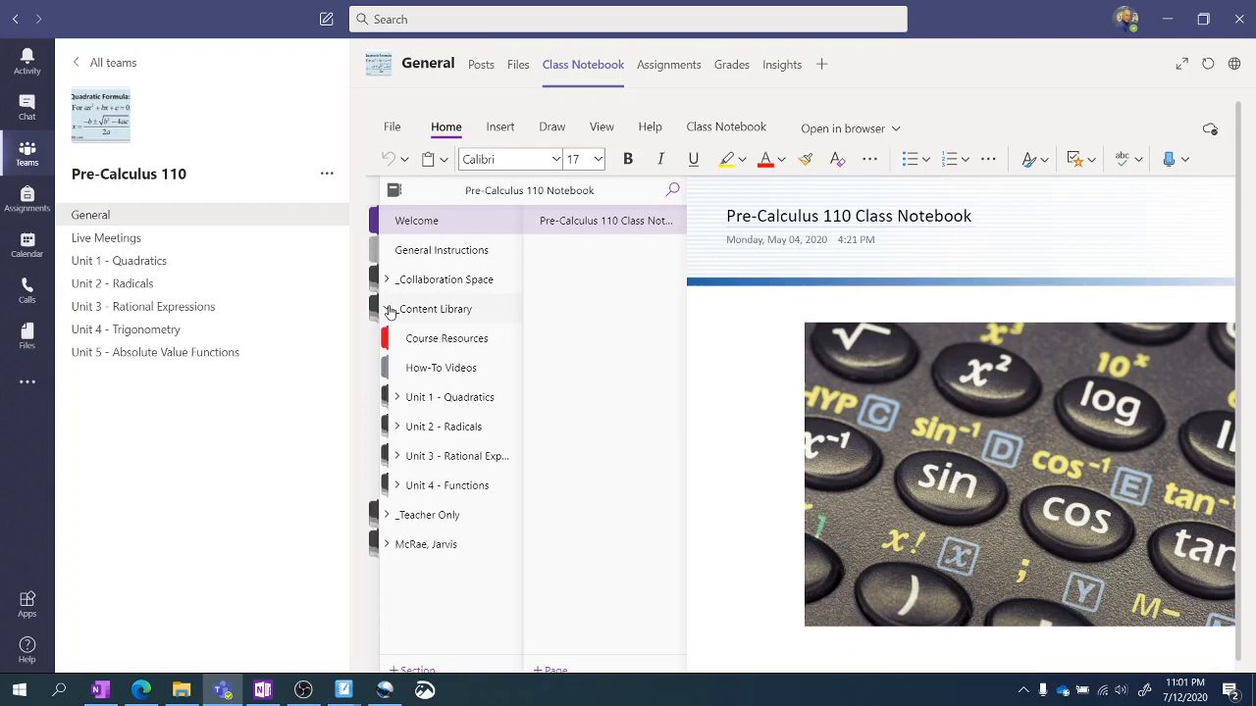
pyautogui.click(404, 401)
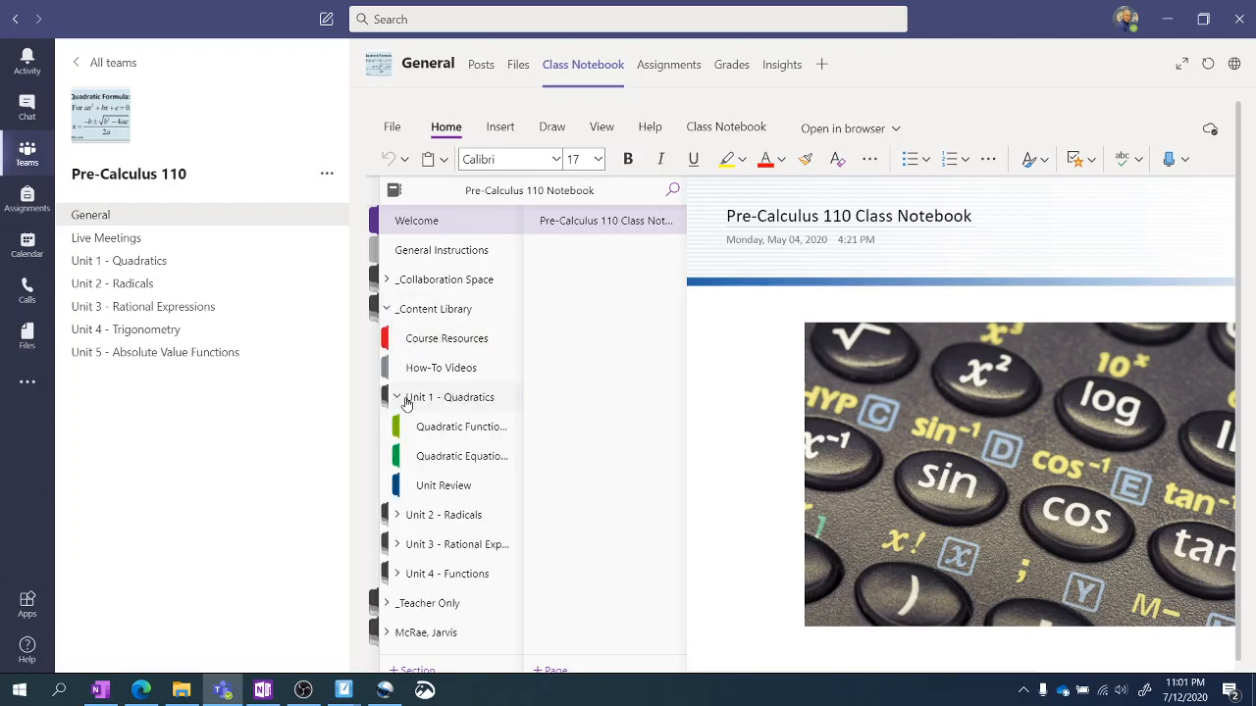
pyautogui.click(449, 431)
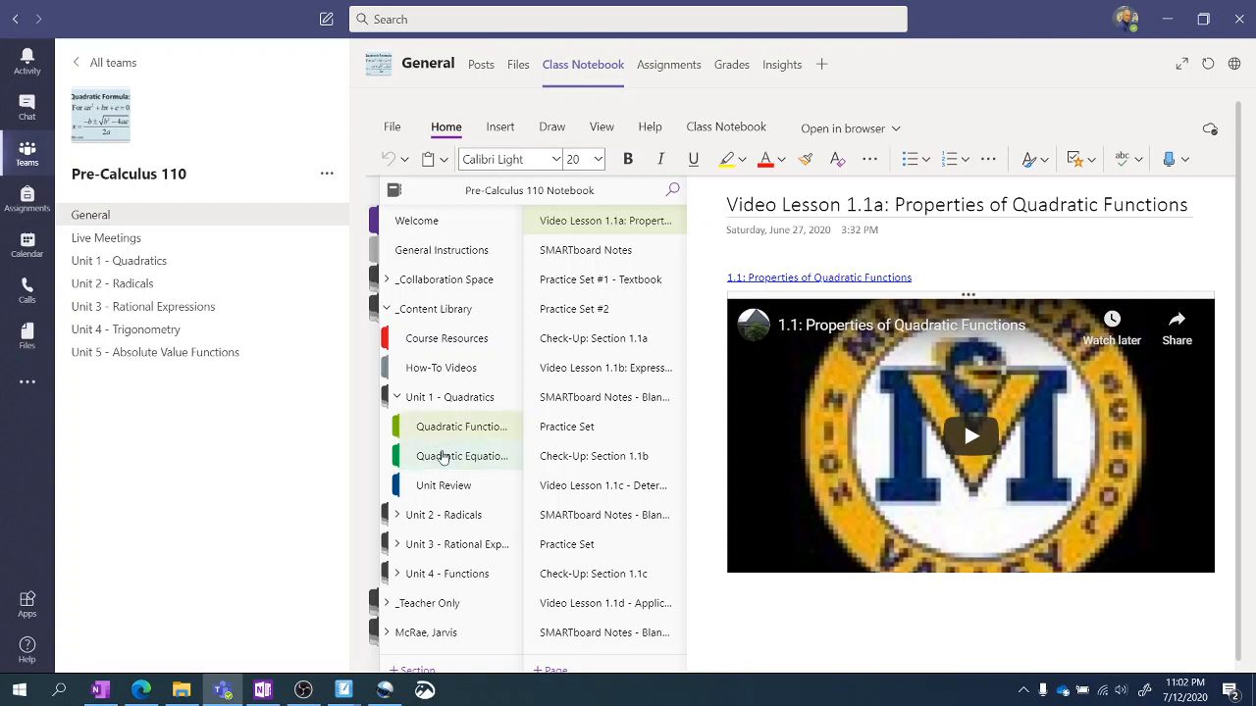
pyautogui.click(443, 458)
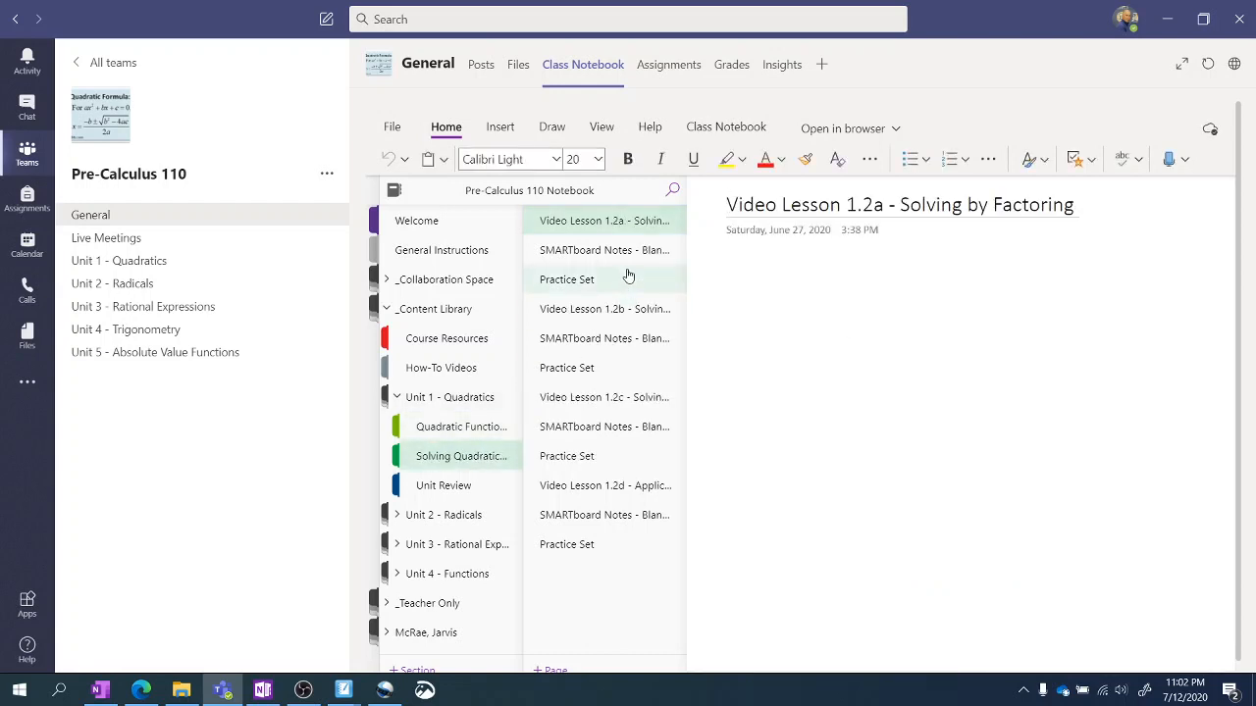
pyautogui.click(410, 486)
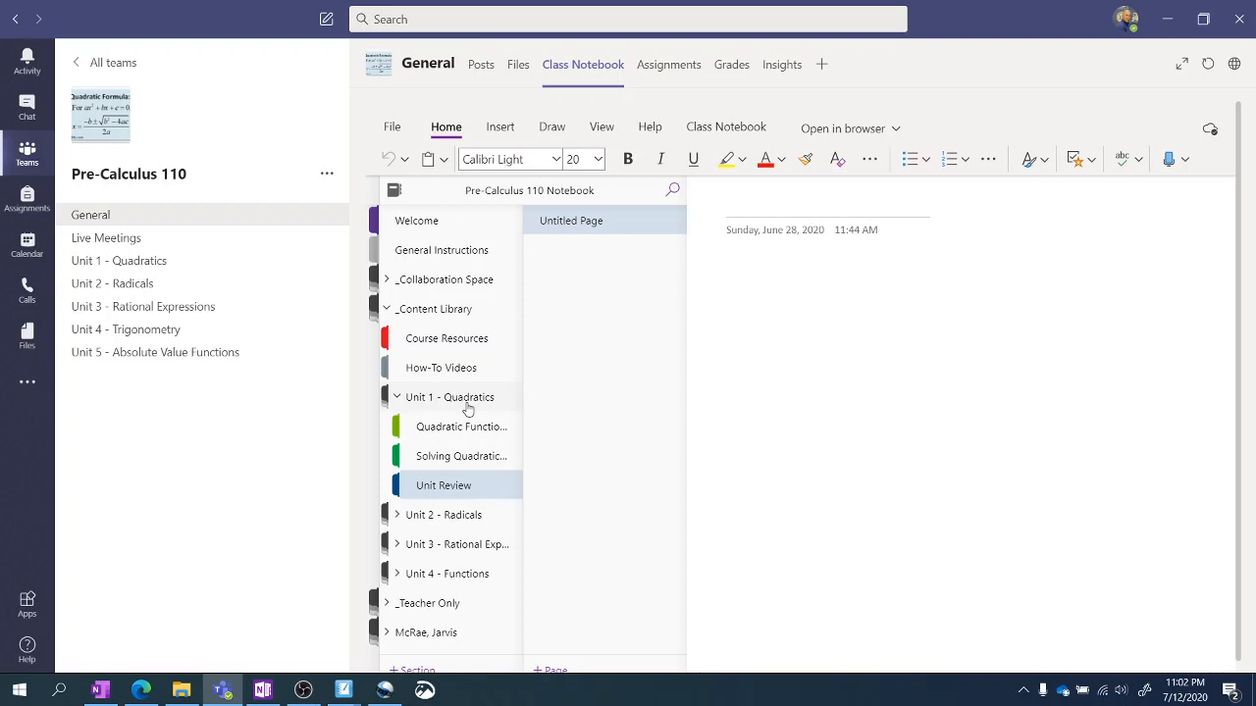
pyautogui.click(398, 398)
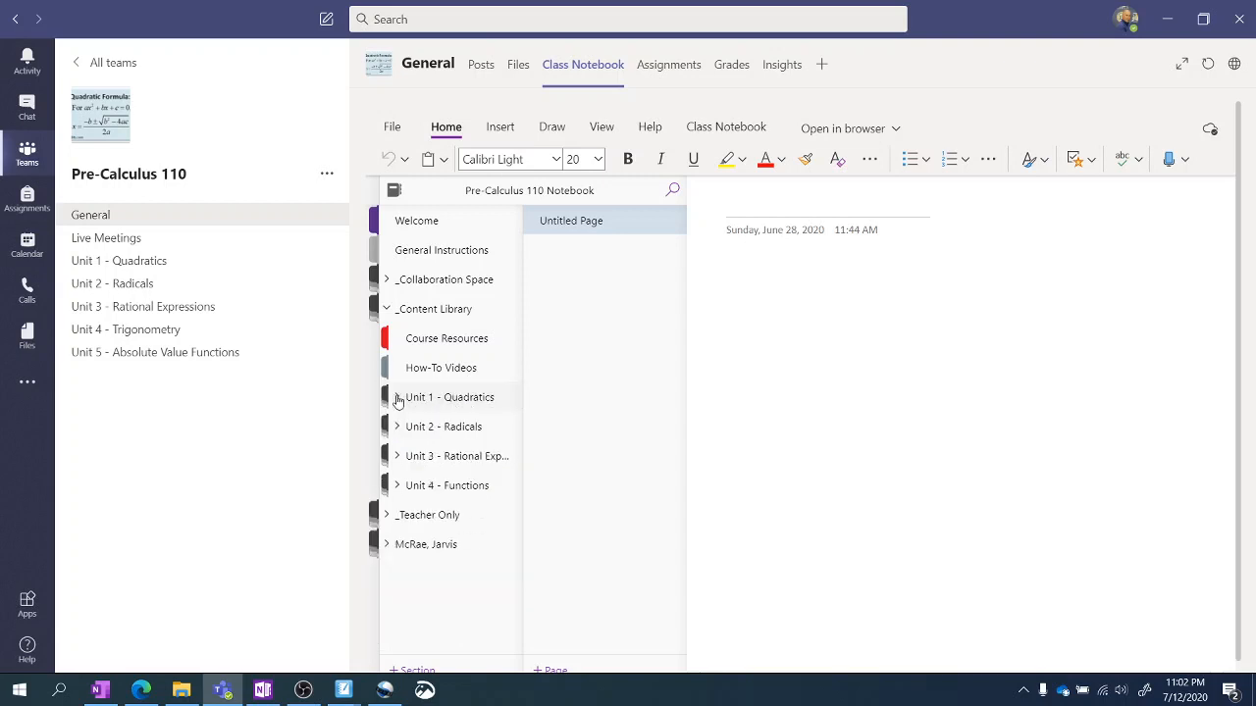
pyautogui.click(388, 309)
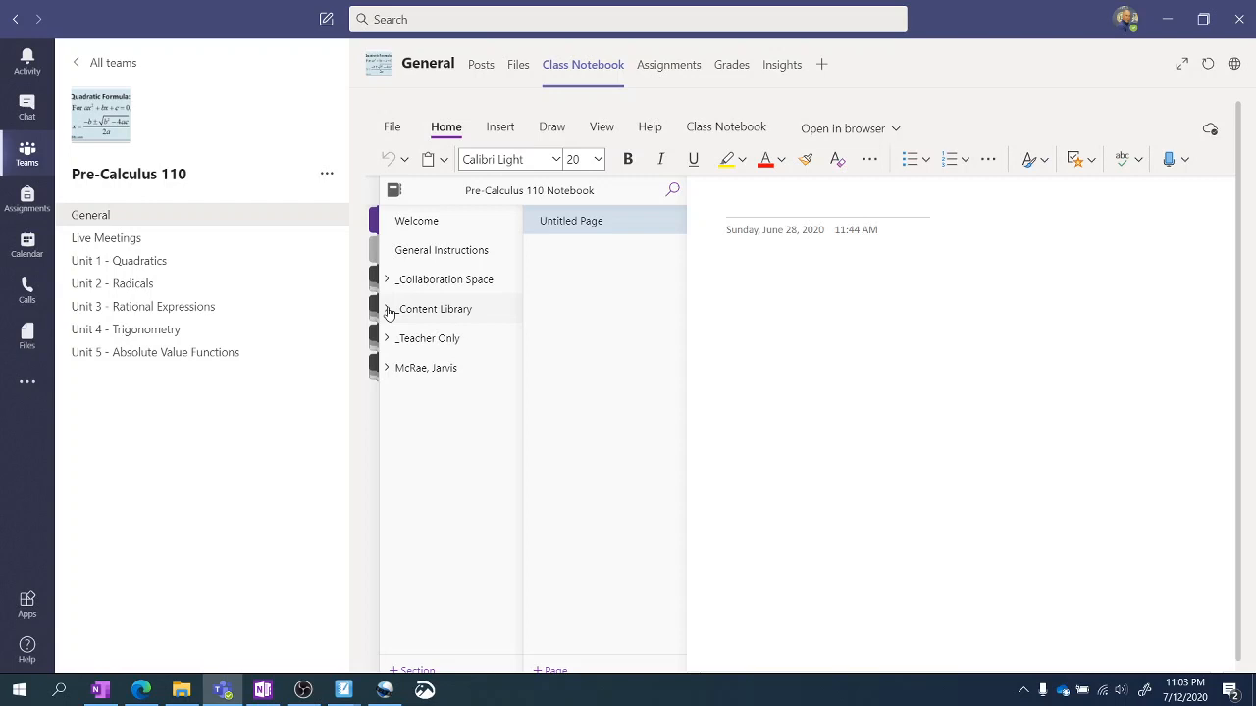
pyautogui.click(389, 312)
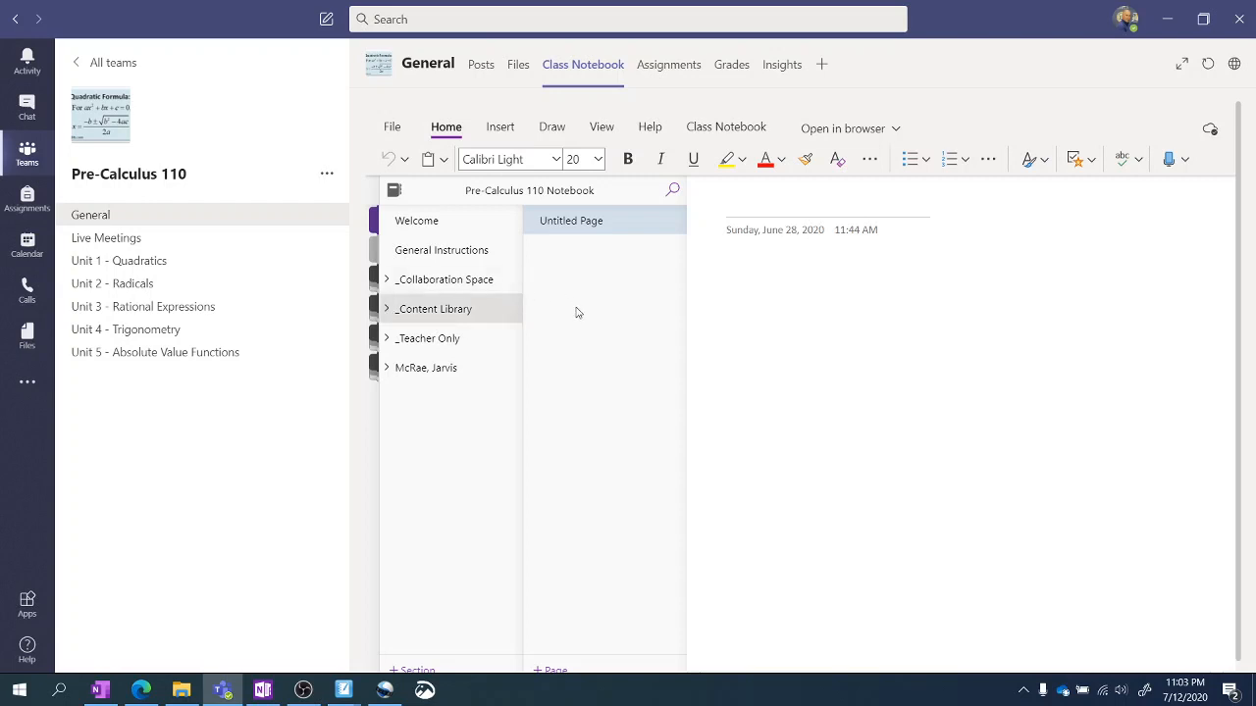